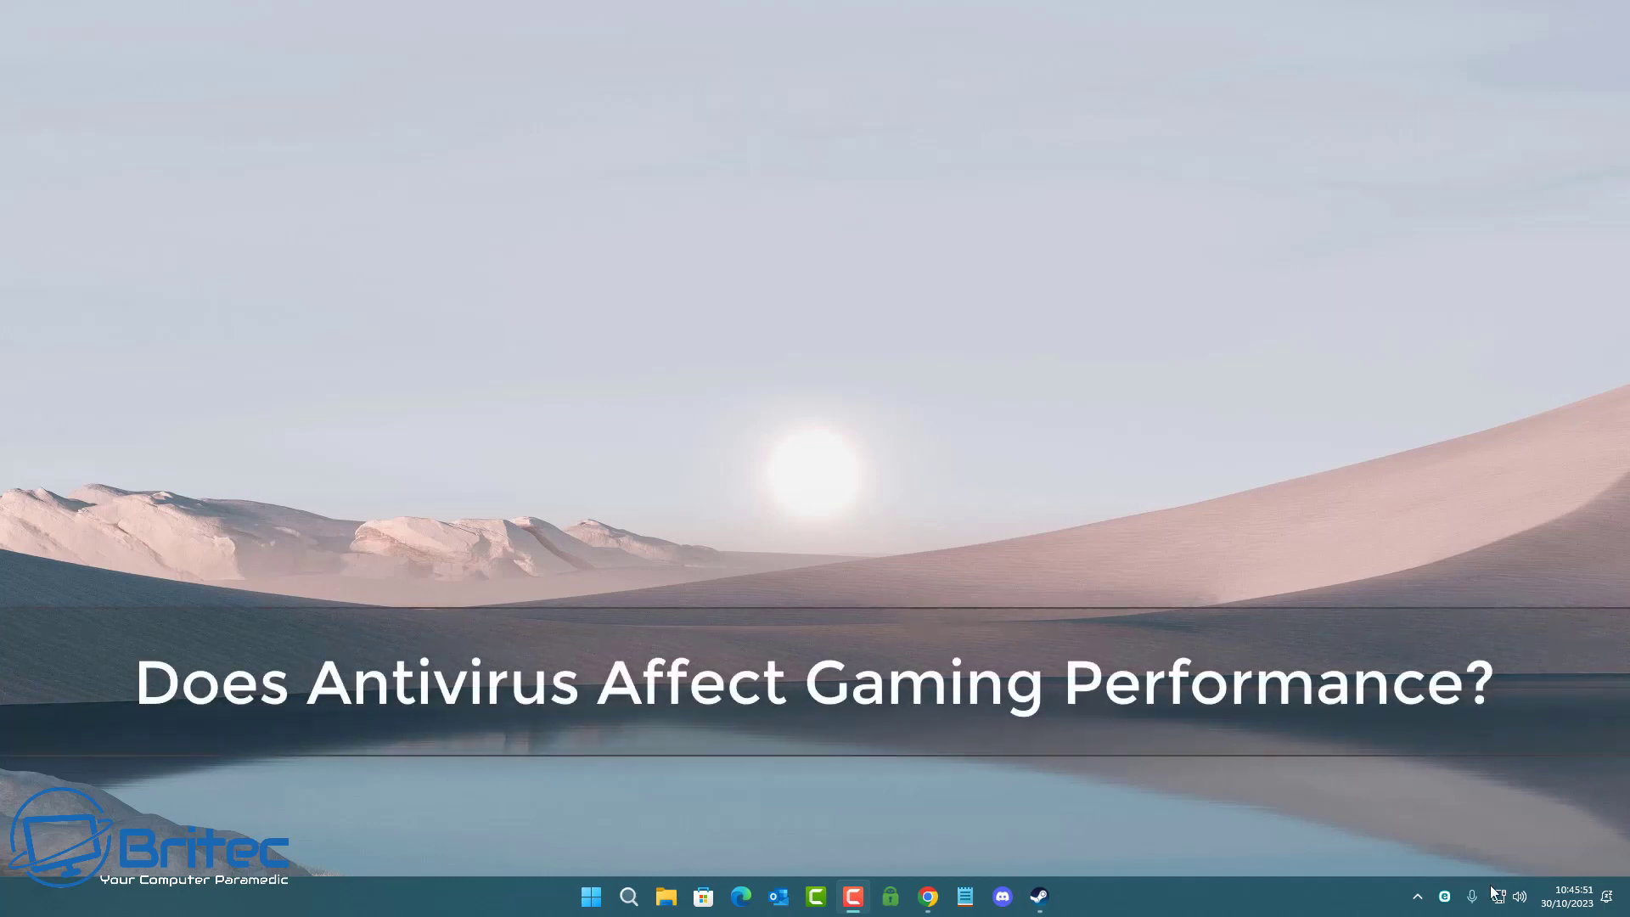
# Step: Open ESET Smart Security Premium, examine its protection overview and computer scan page, and close the window
pyautogui.click(1445, 897)
pyautogui.moveTo(1307, 418); pyautogui.dragTo(675, 147)
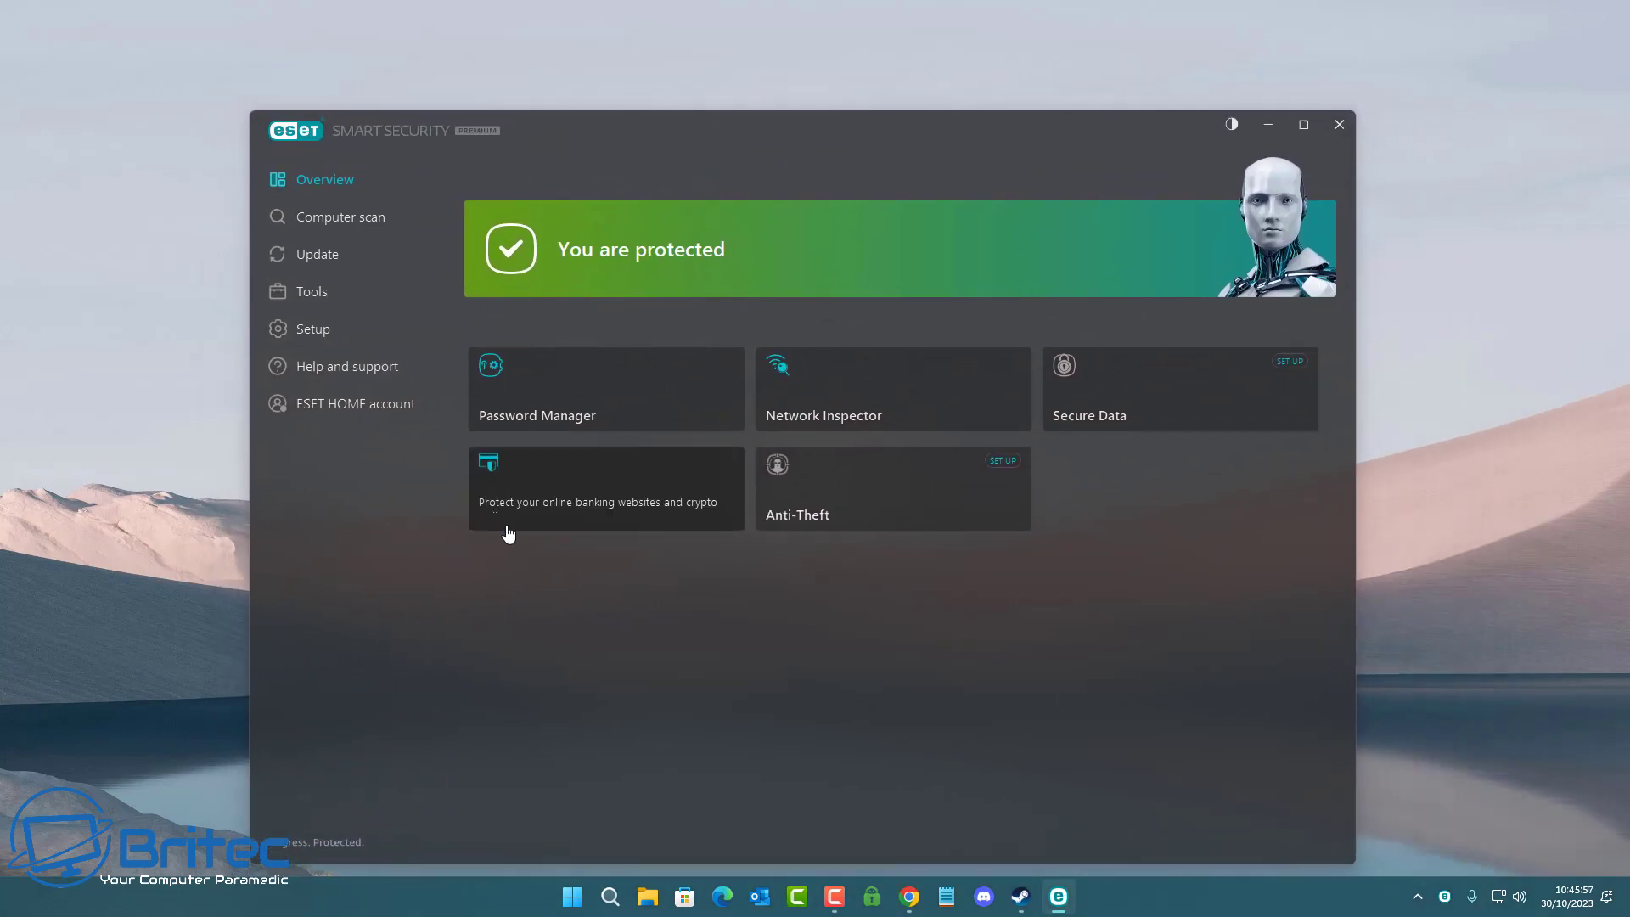
pyautogui.moveTo(539, 536)
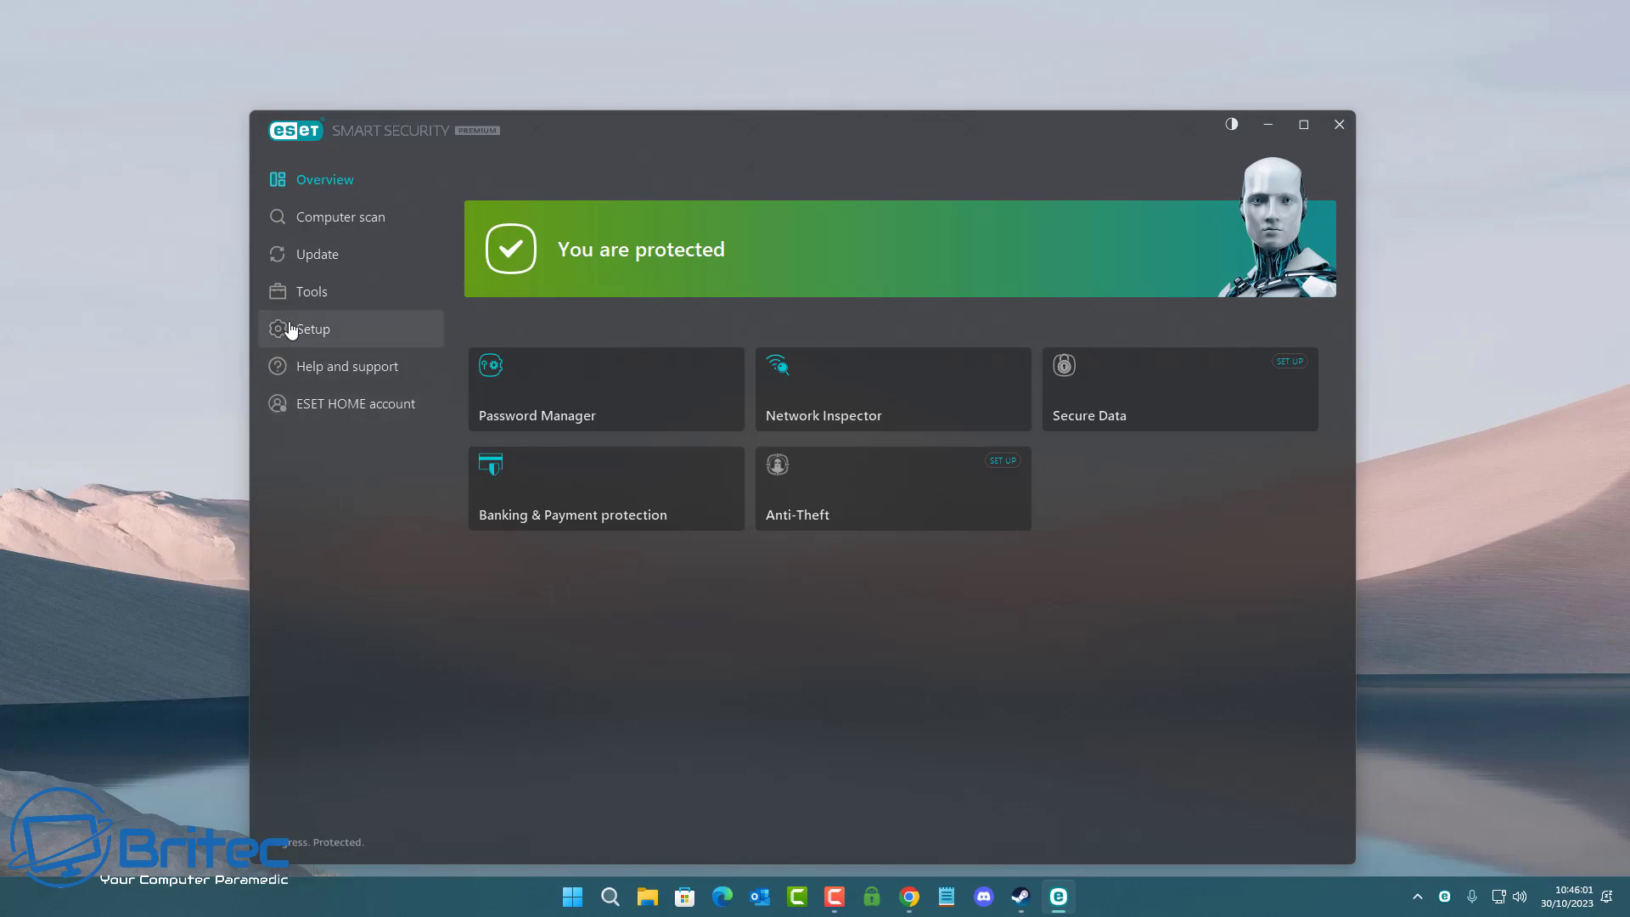
pyautogui.click(344, 219)
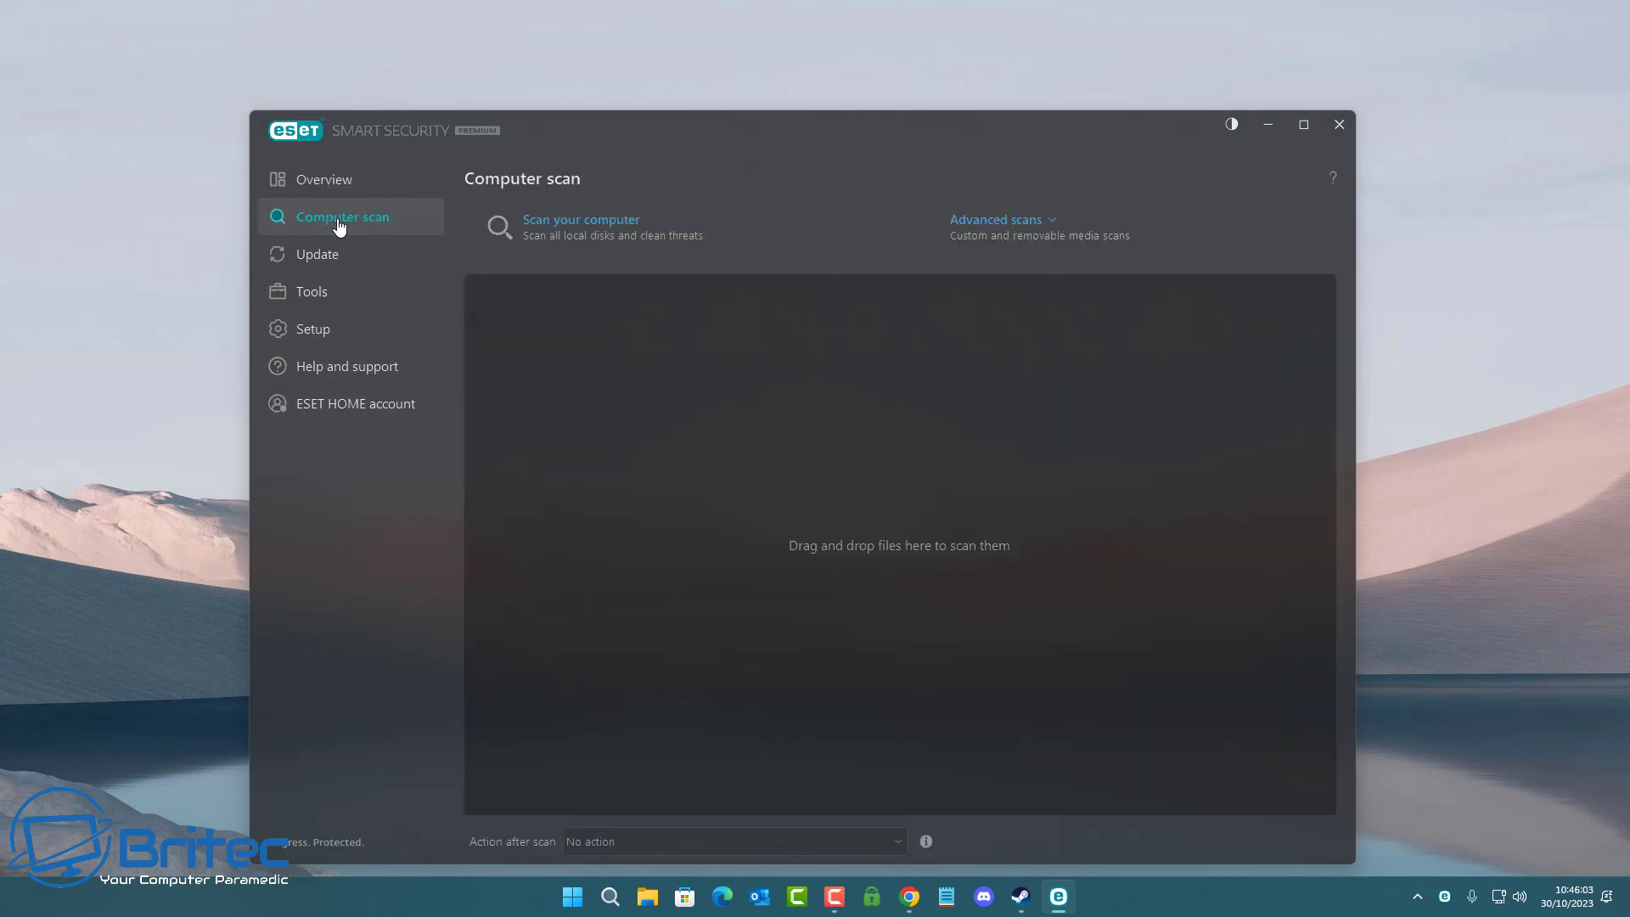
pyautogui.click(329, 181)
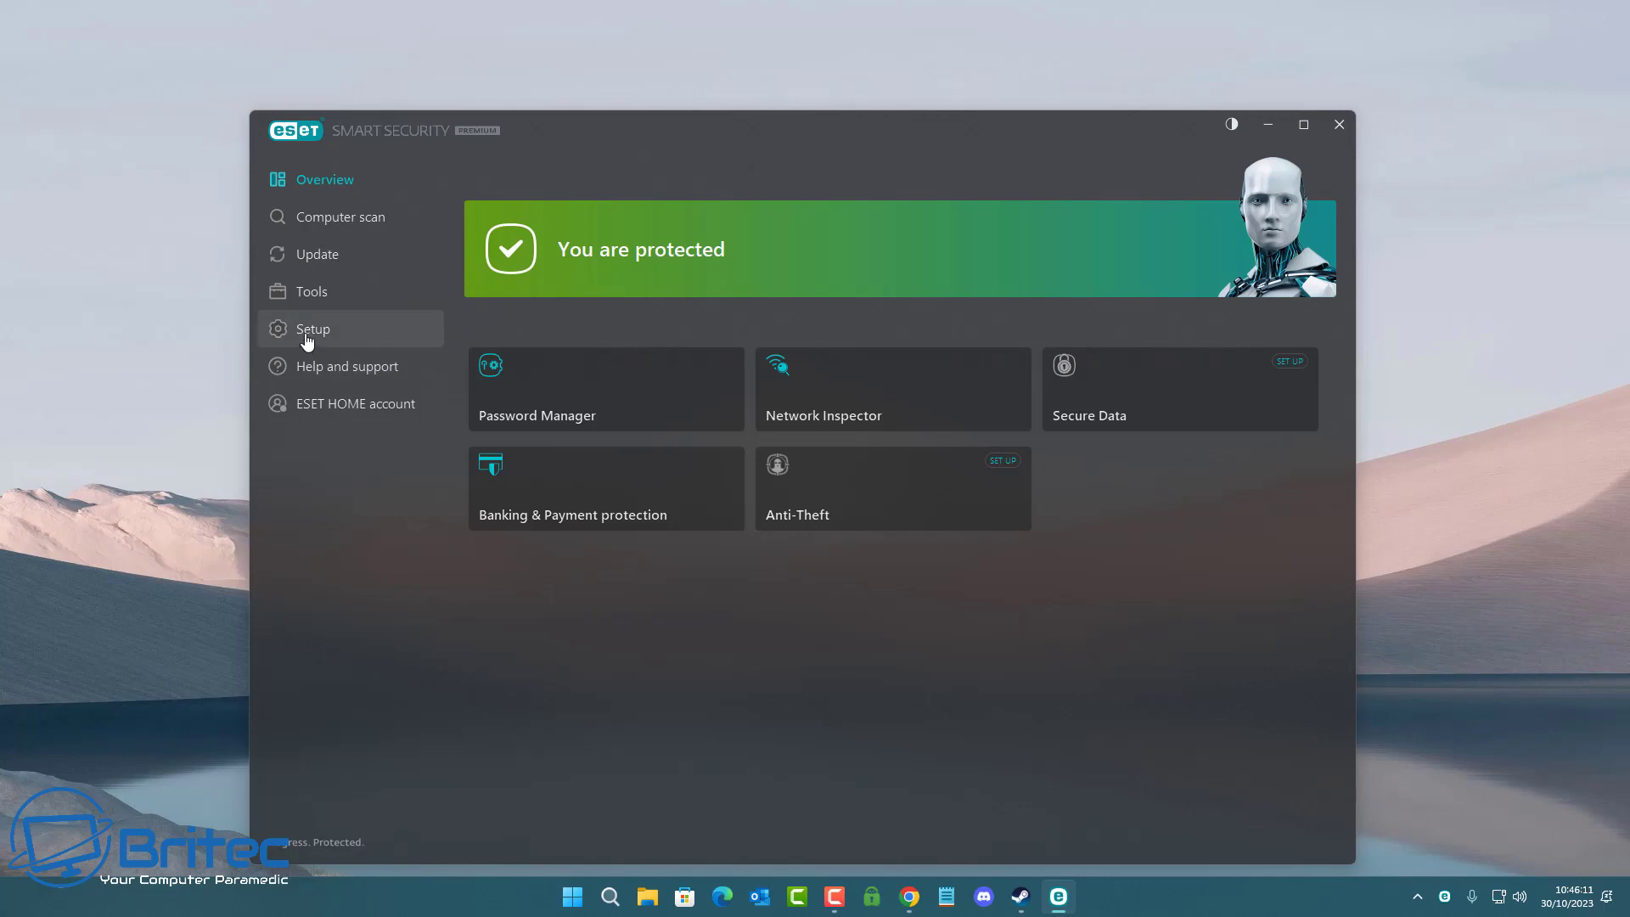
pyautogui.click(1341, 125)
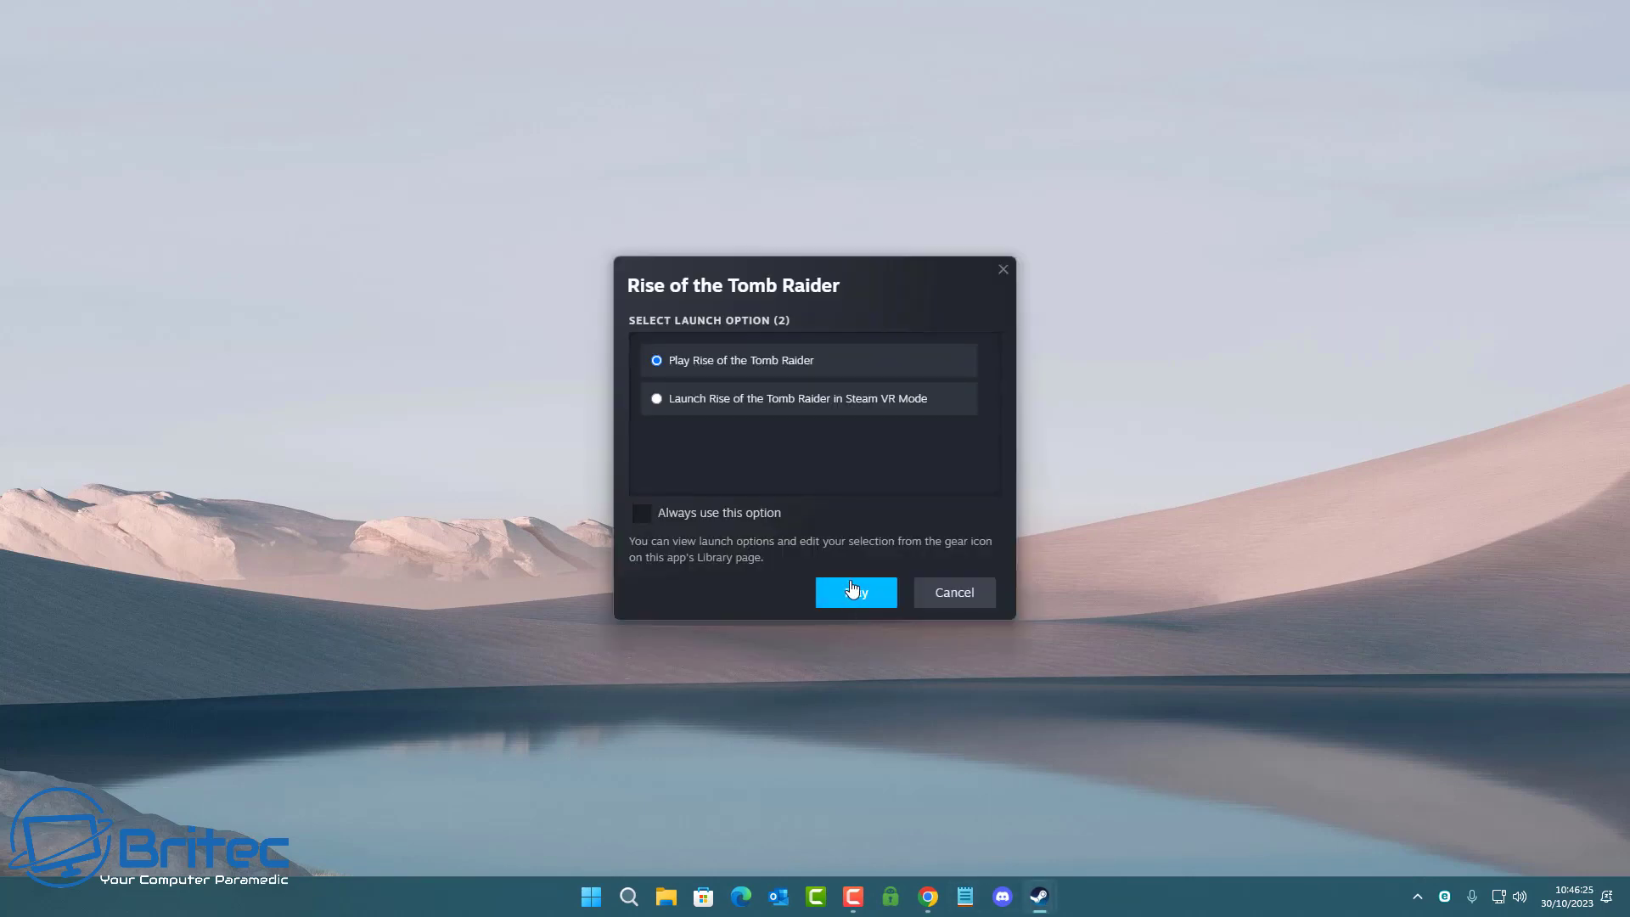
# Step: Launch Rise of the Tomb Raider in its standard non-VR mode and open the game's options
pyautogui.click(853, 589)
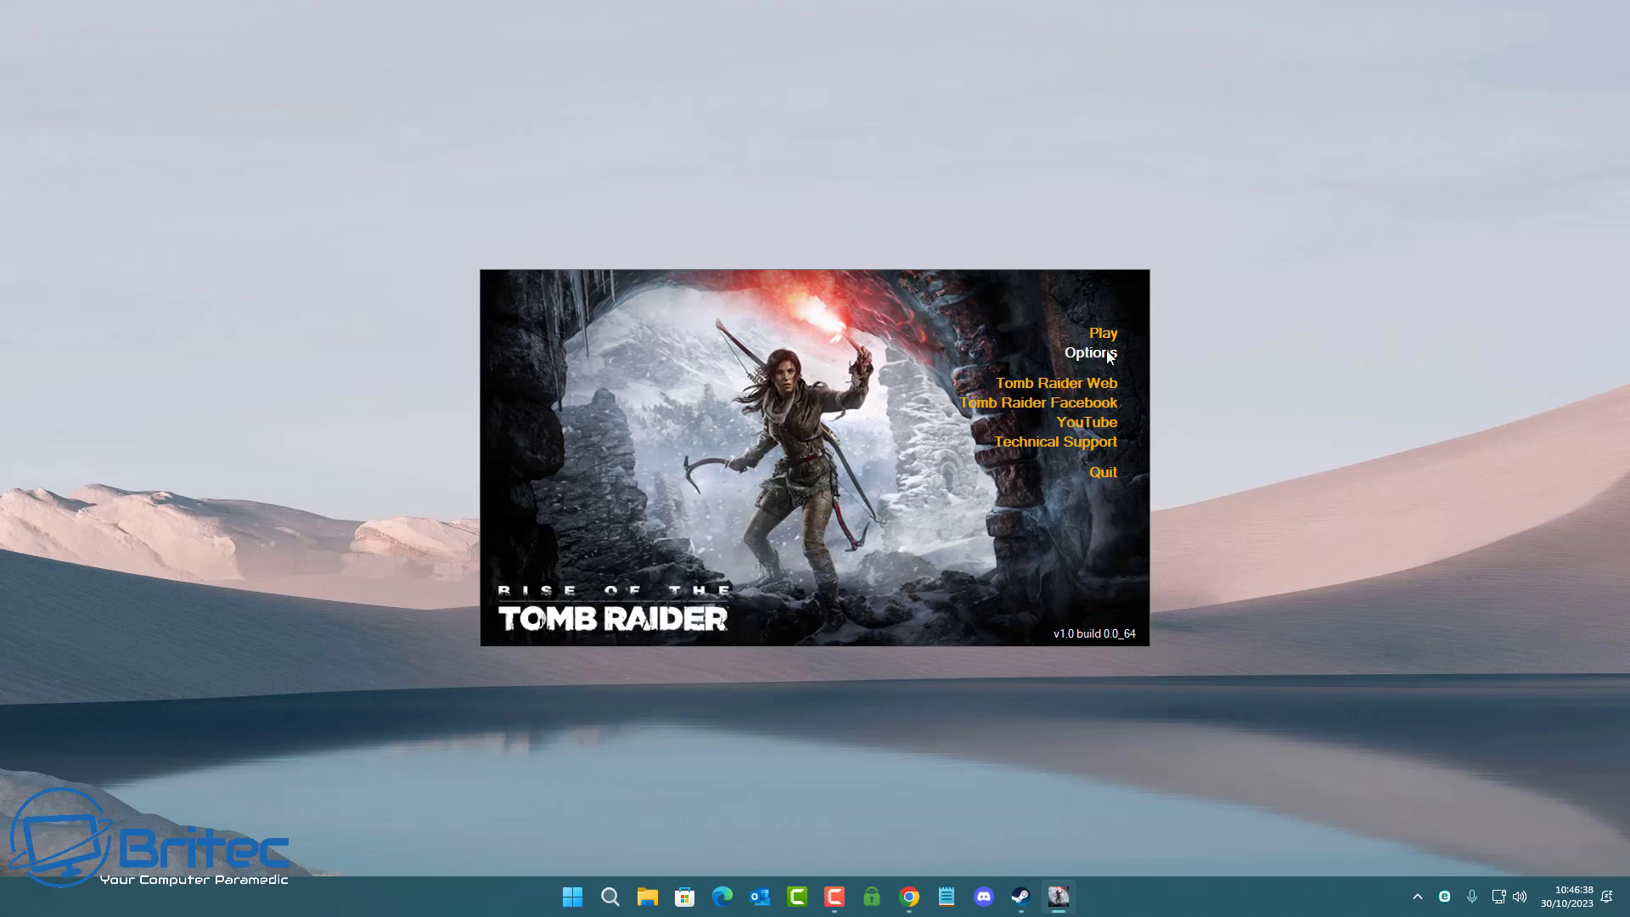
pyautogui.click(1109, 357)
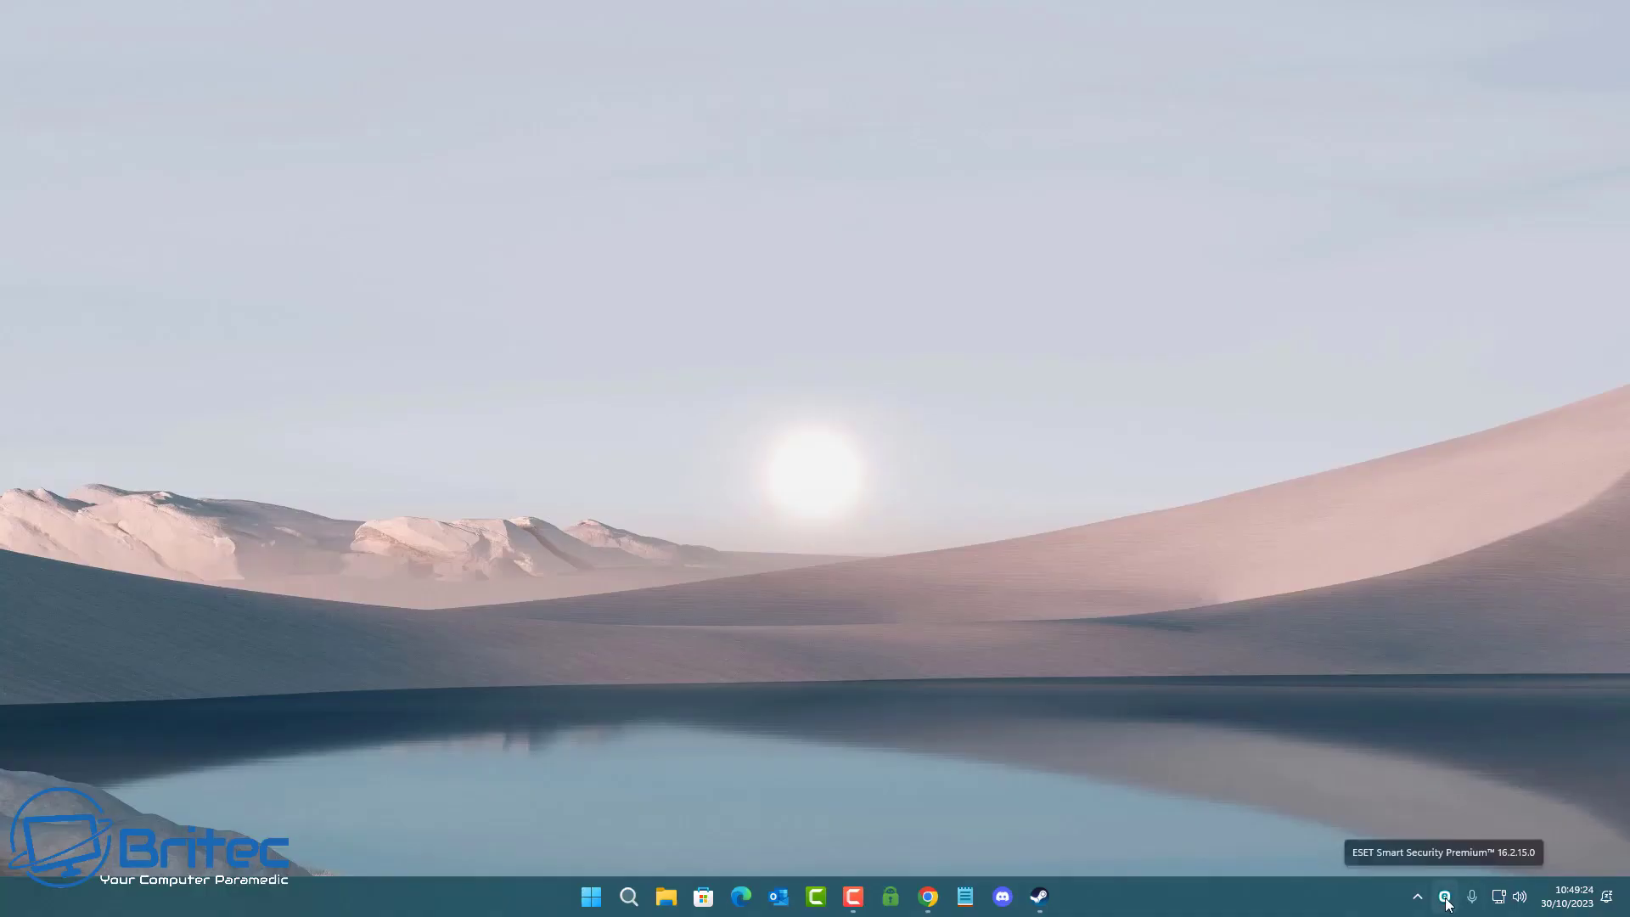
# Step: Pause ESET's antivirus and antispyware protection for 1 hour
pyautogui.rightClick(1445, 899)
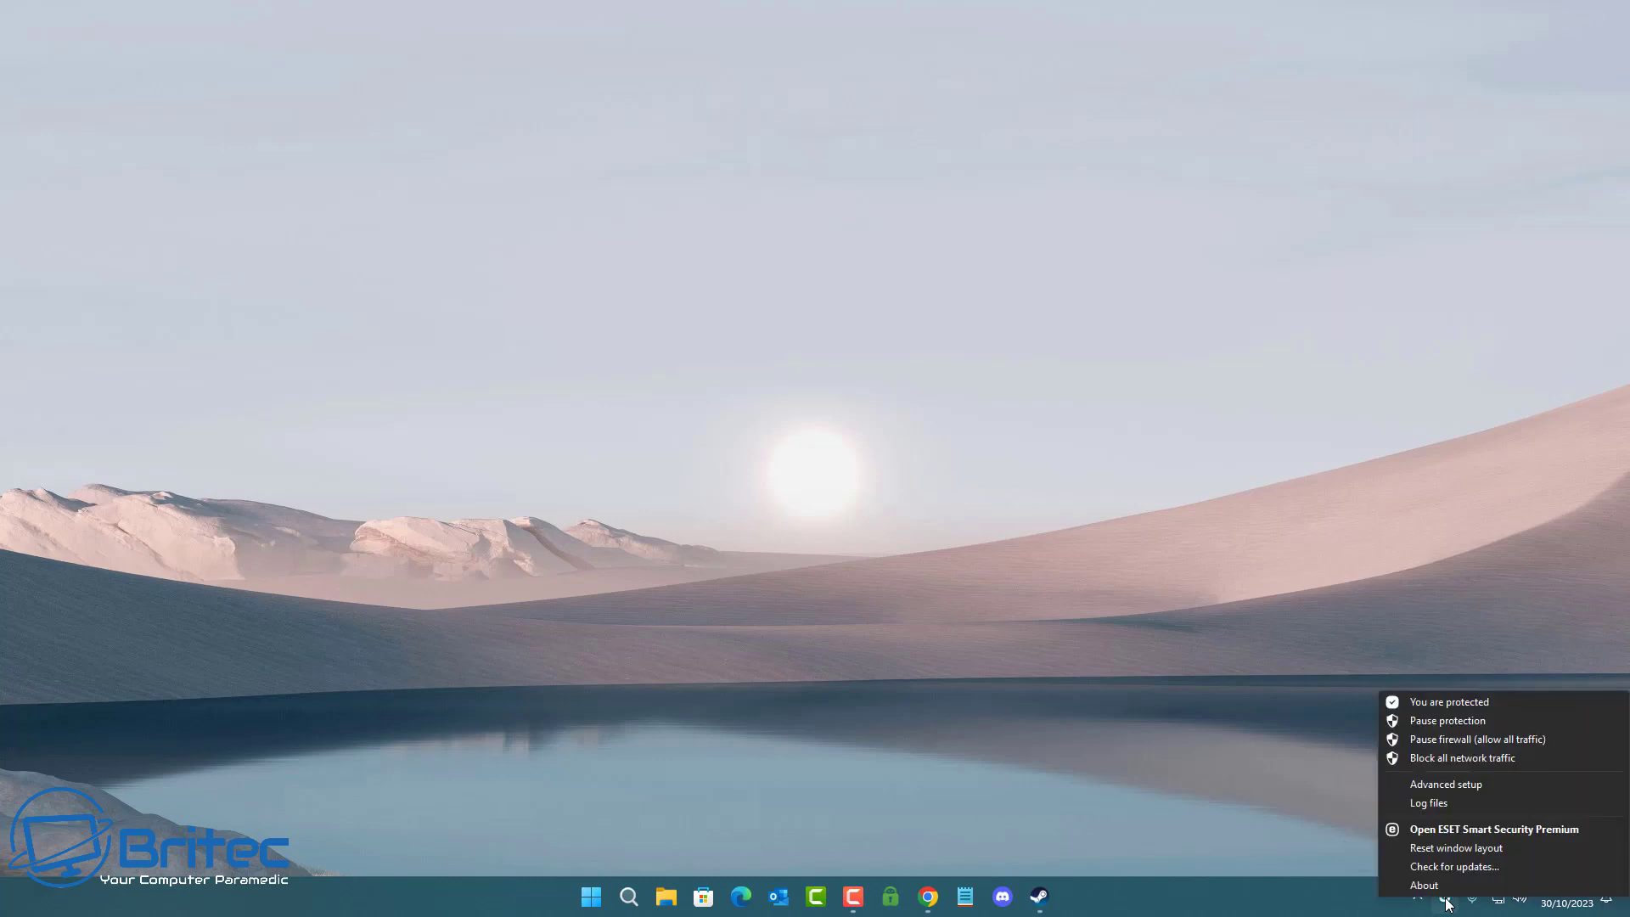
pyautogui.click(1463, 729)
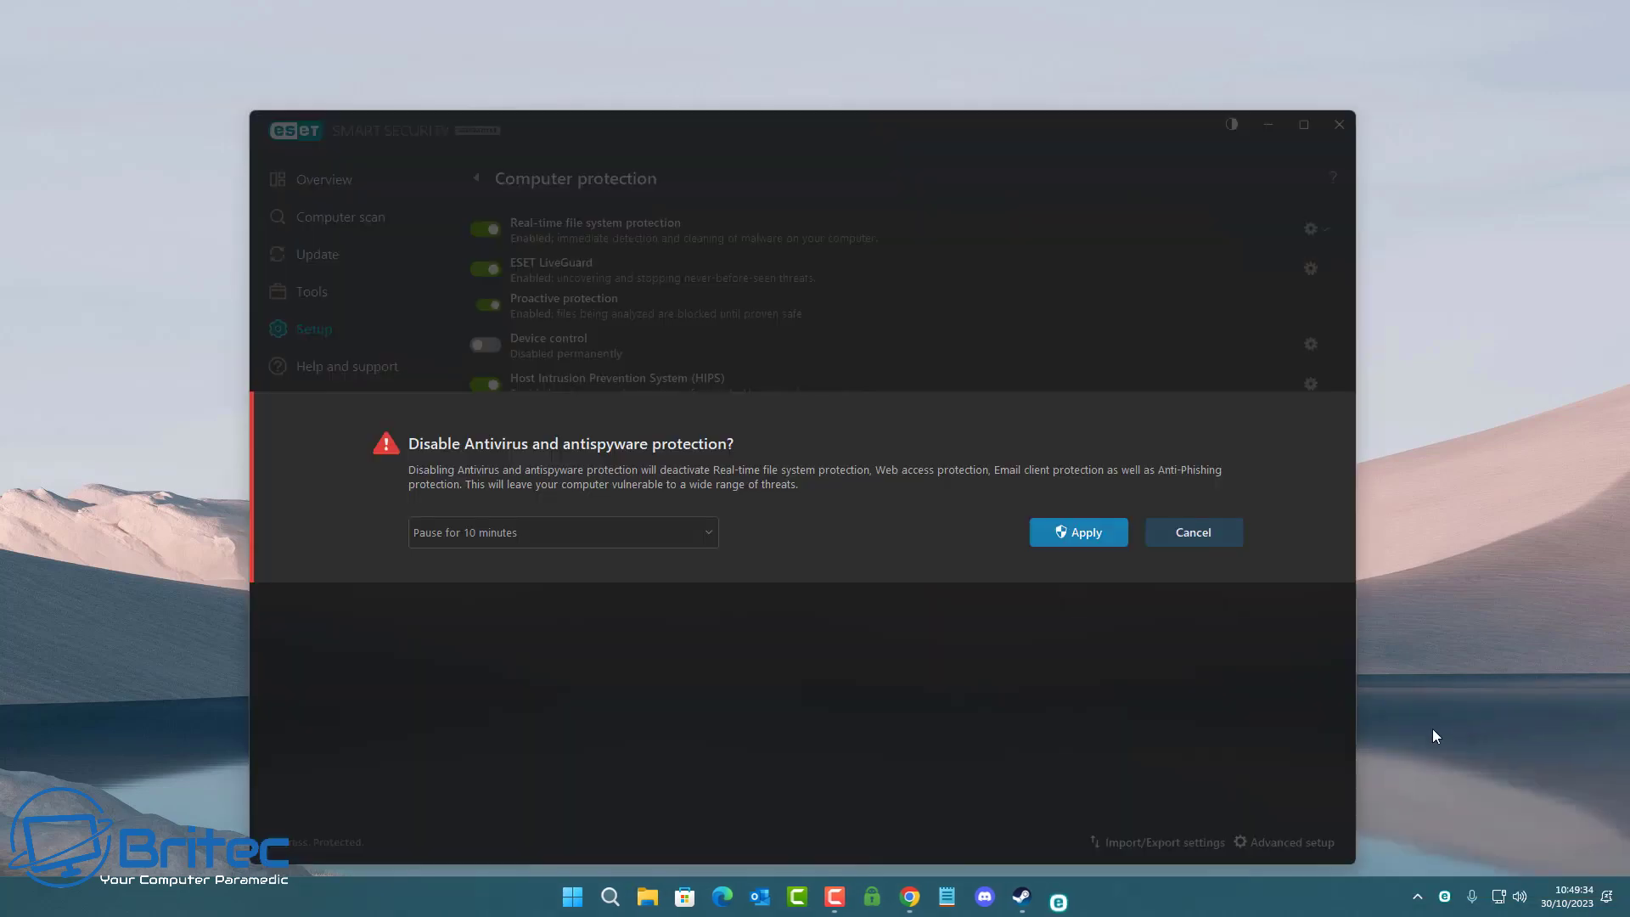
pyautogui.click(691, 531)
pyautogui.click(580, 613)
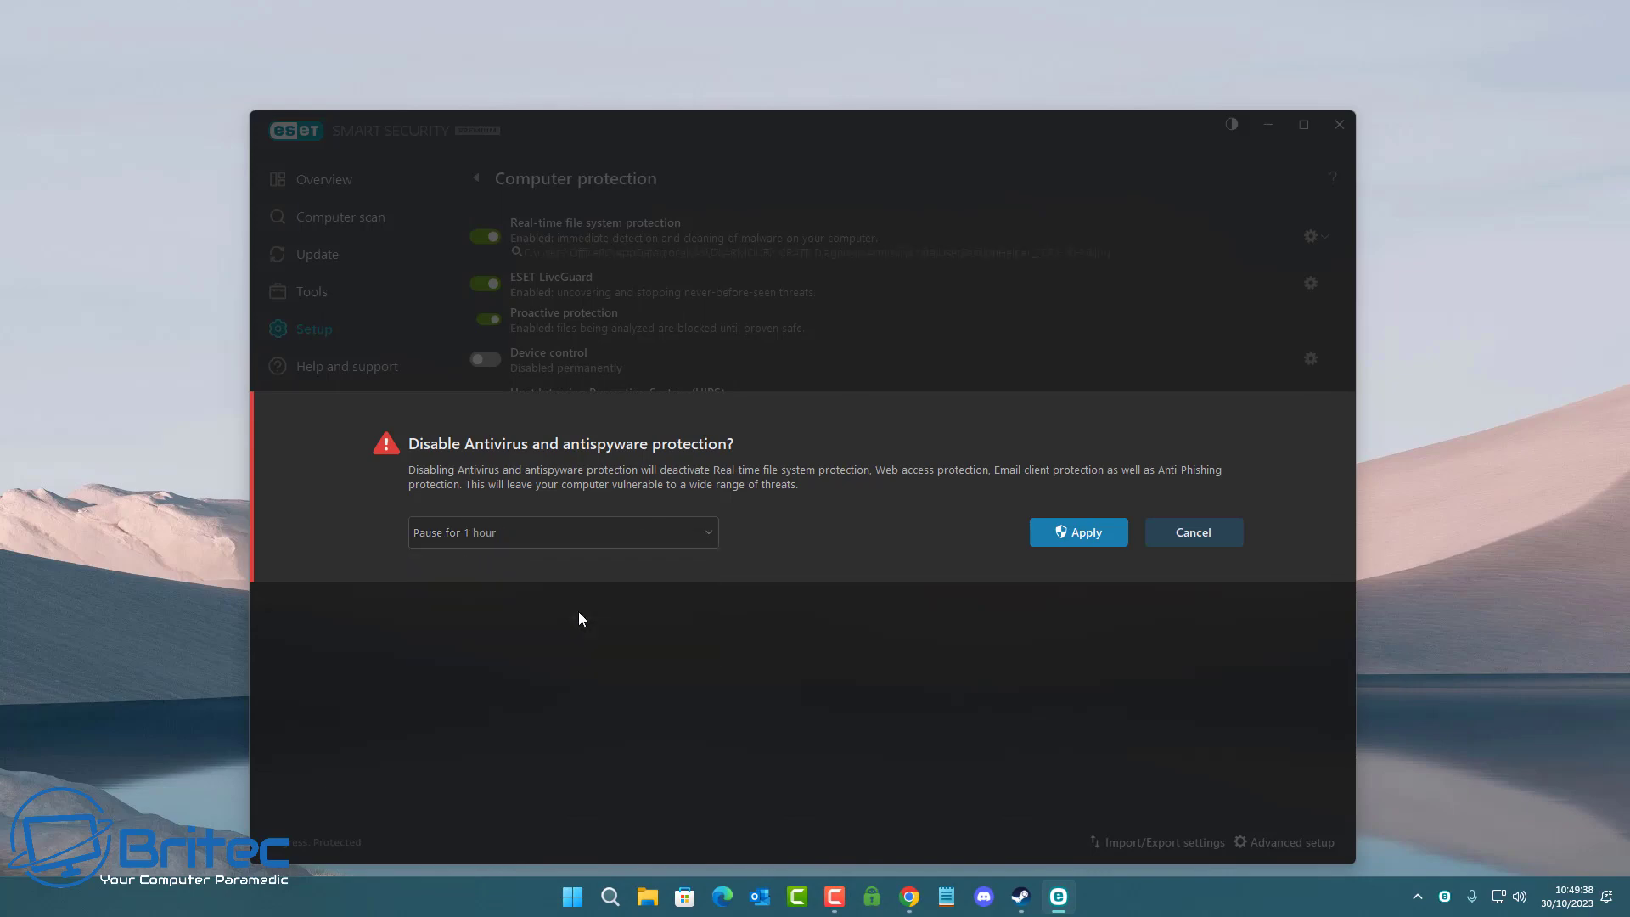
pyautogui.click(1084, 535)
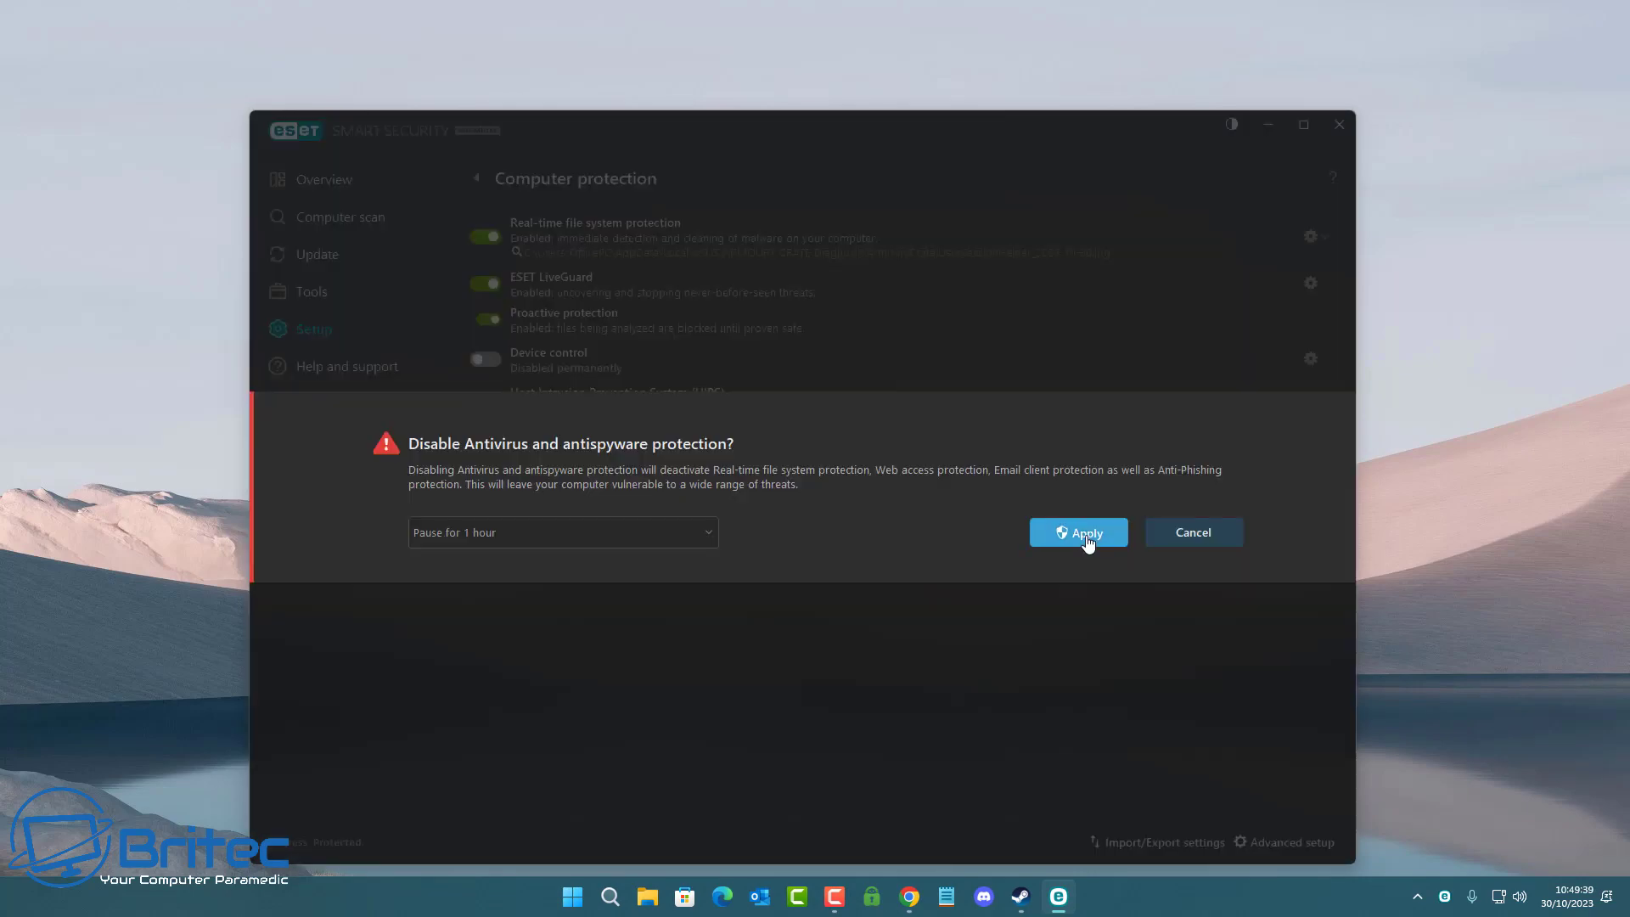
pyautogui.click(1087, 541)
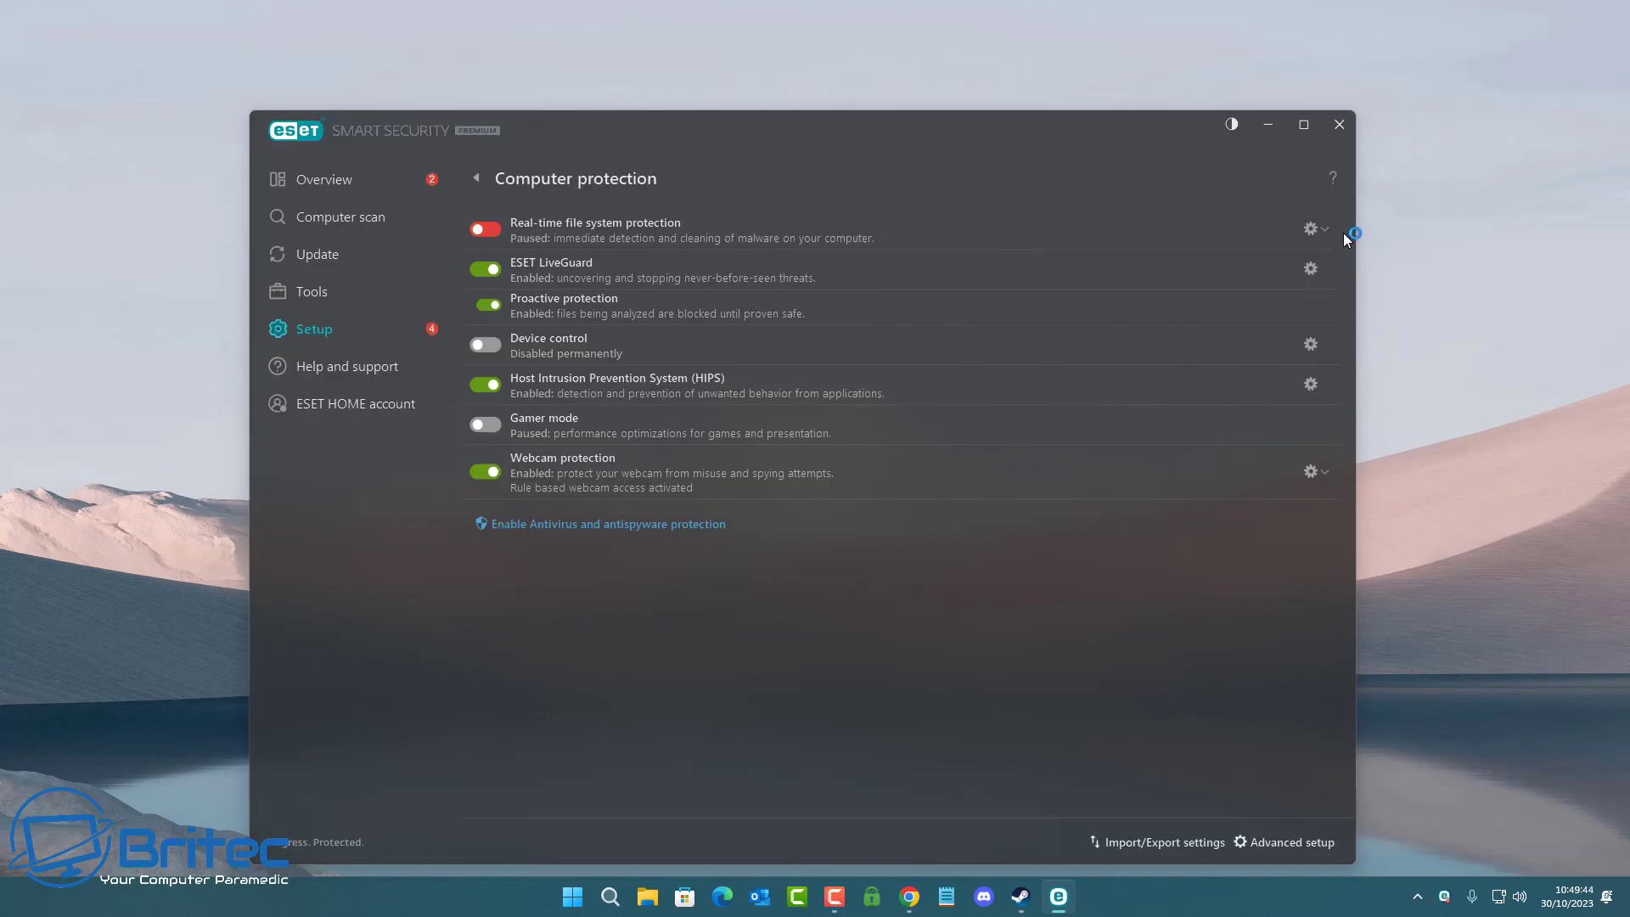
# Step: Disable ESET LiveGuard permanently in the computer protection settings
pyautogui.click(487, 270)
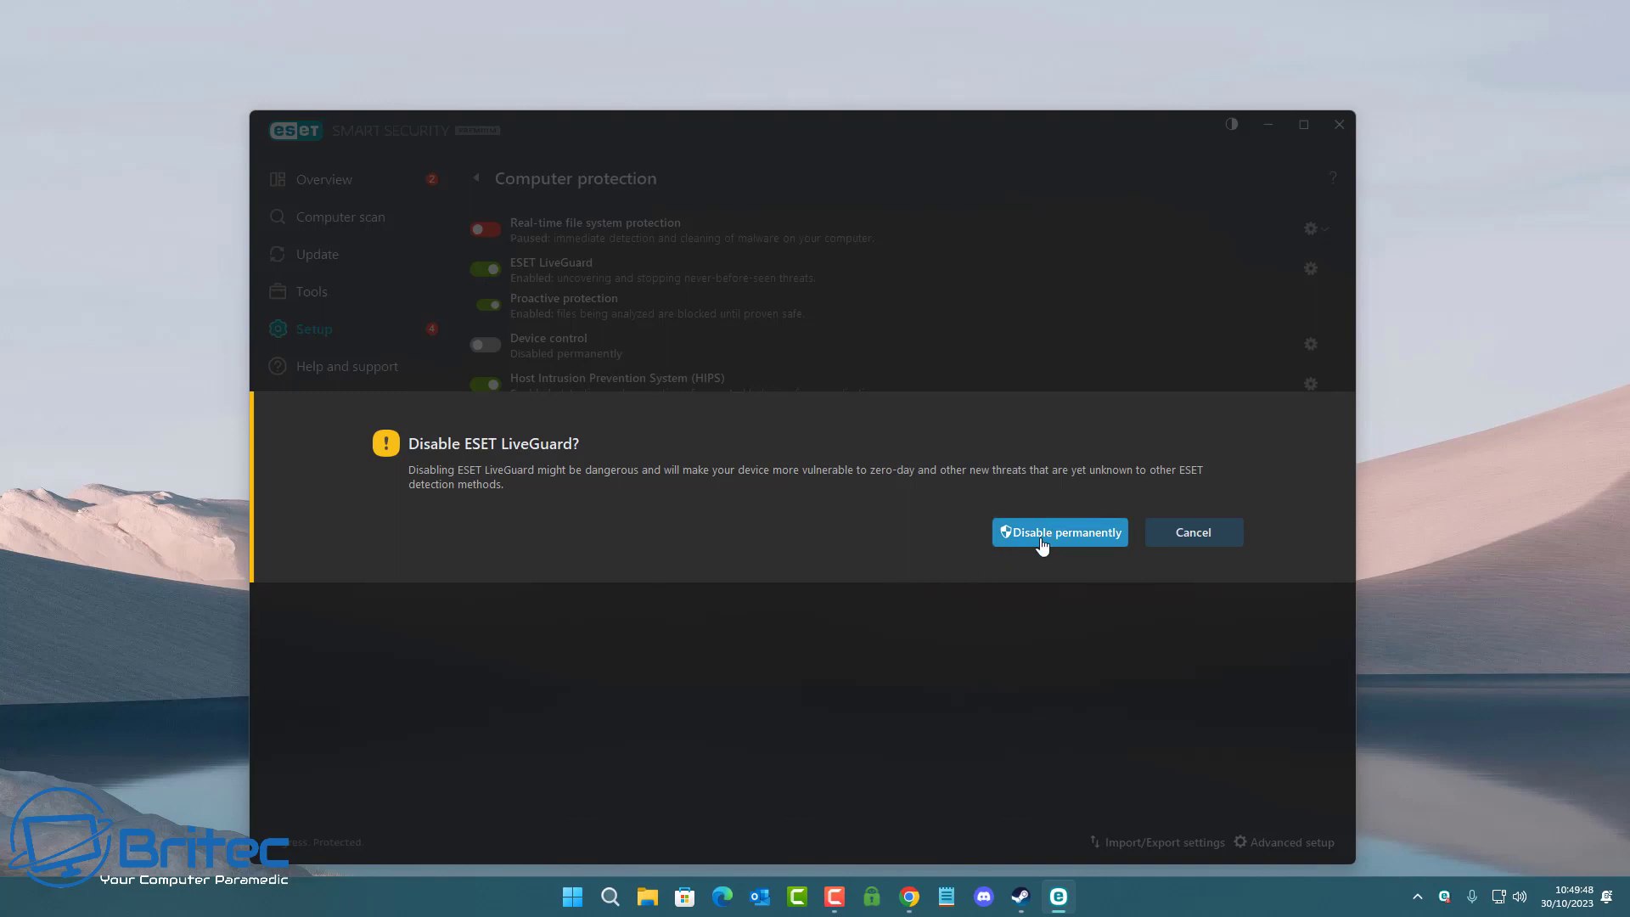
pyautogui.click(1080, 543)
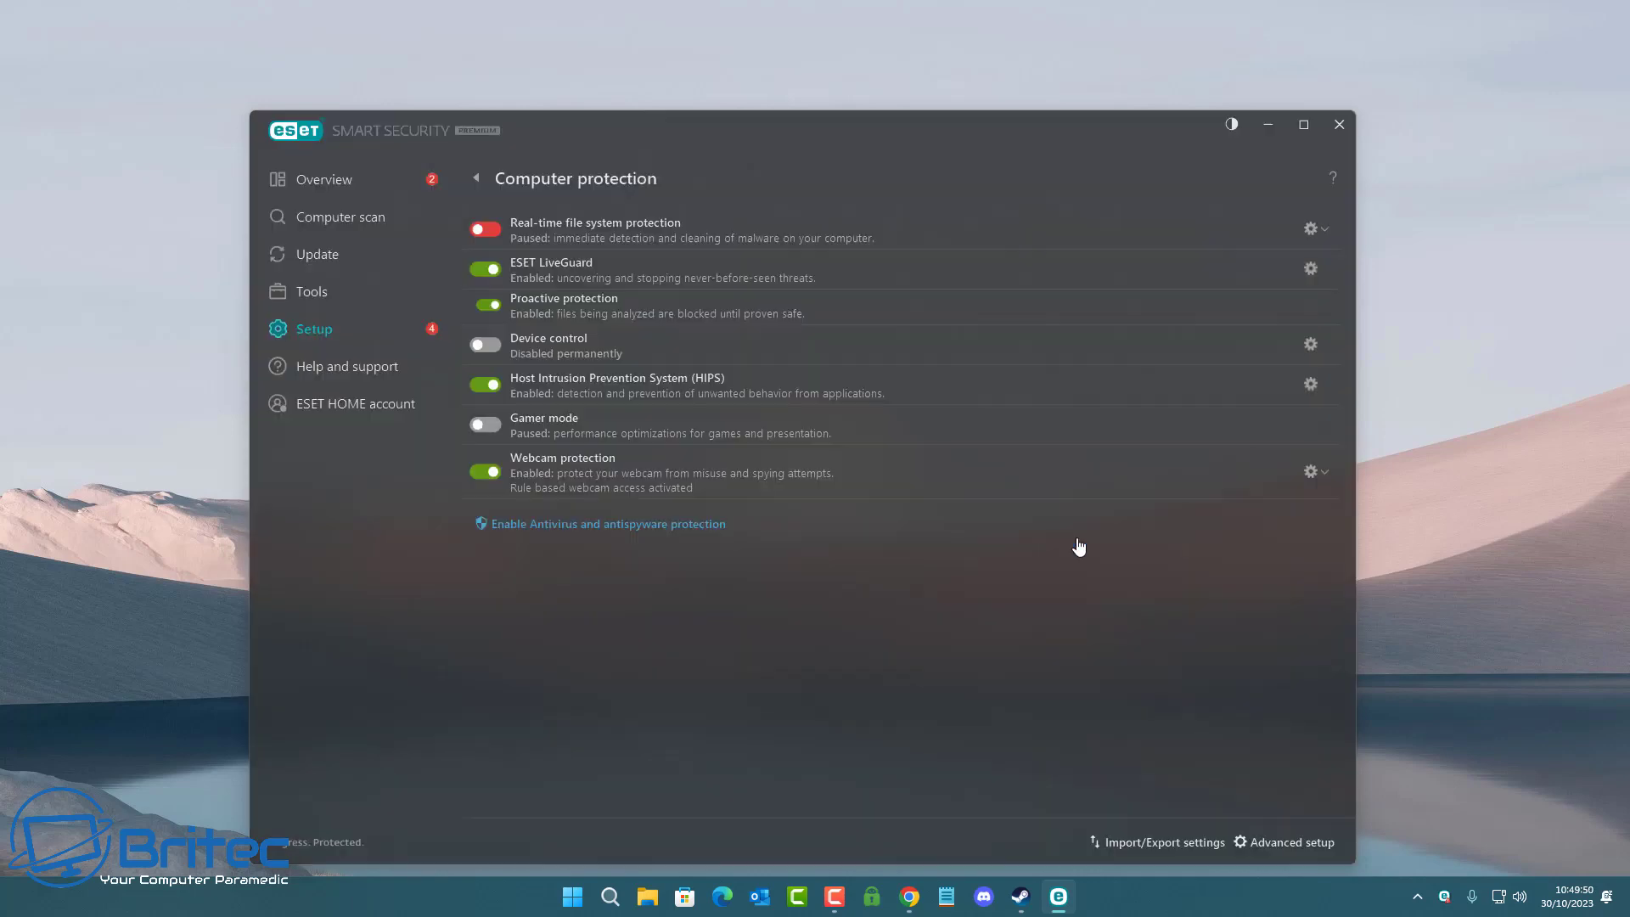
# Step: Examine the advanced settings of the Host Intrusion Prevention System and the proactive protection description, and minimise the ESET window
pyautogui.click(493, 400)
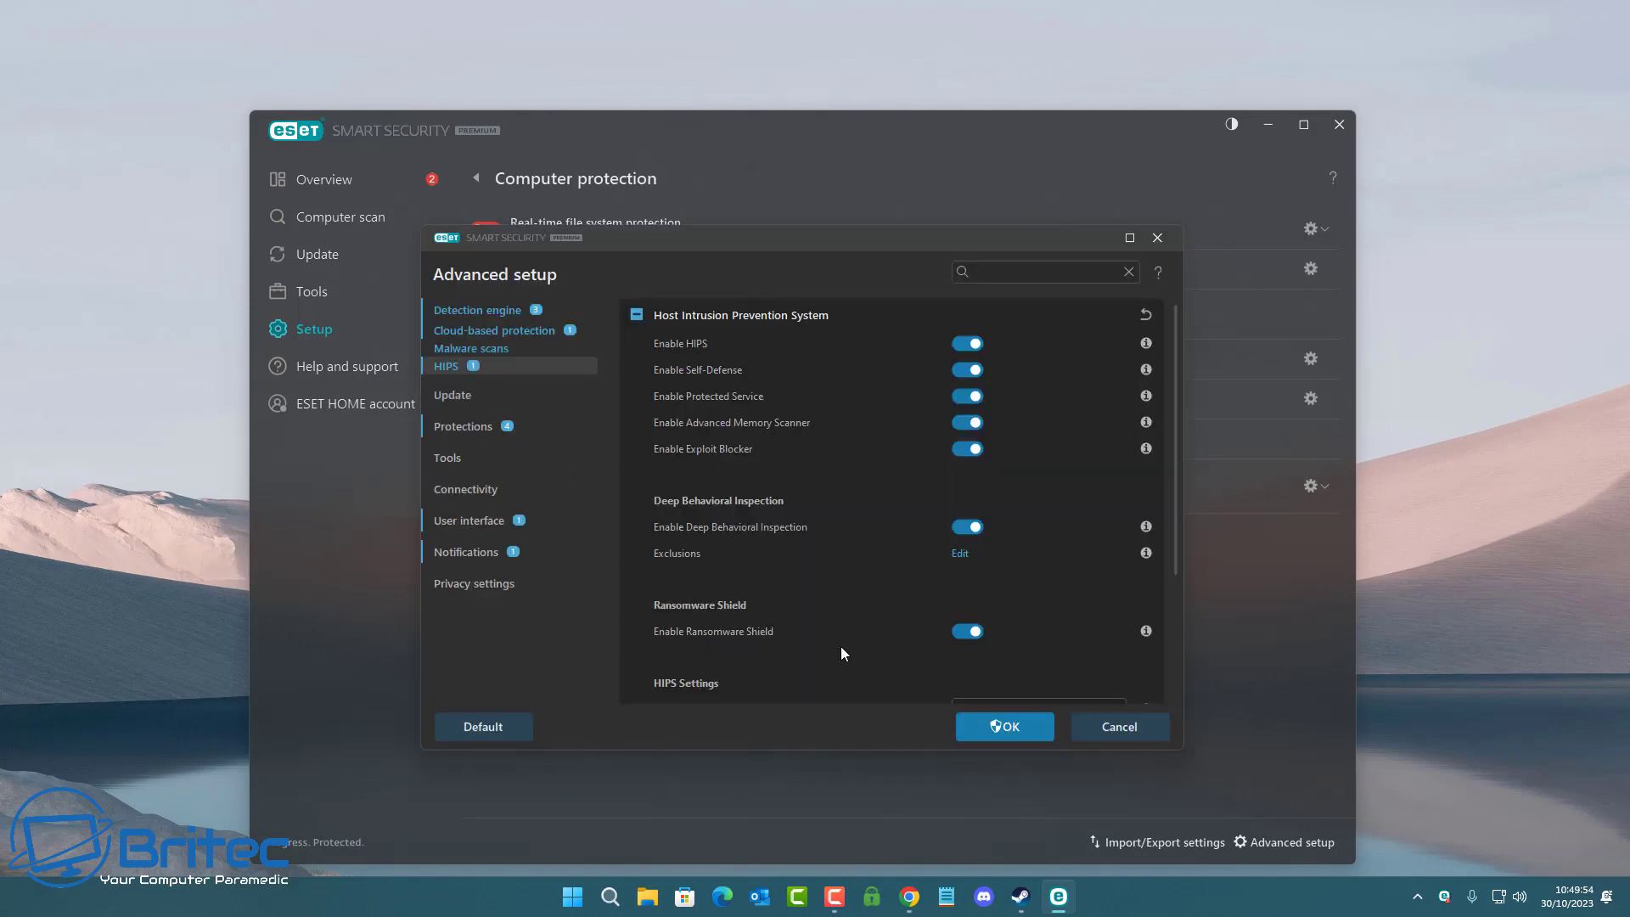
pyautogui.click(1005, 730)
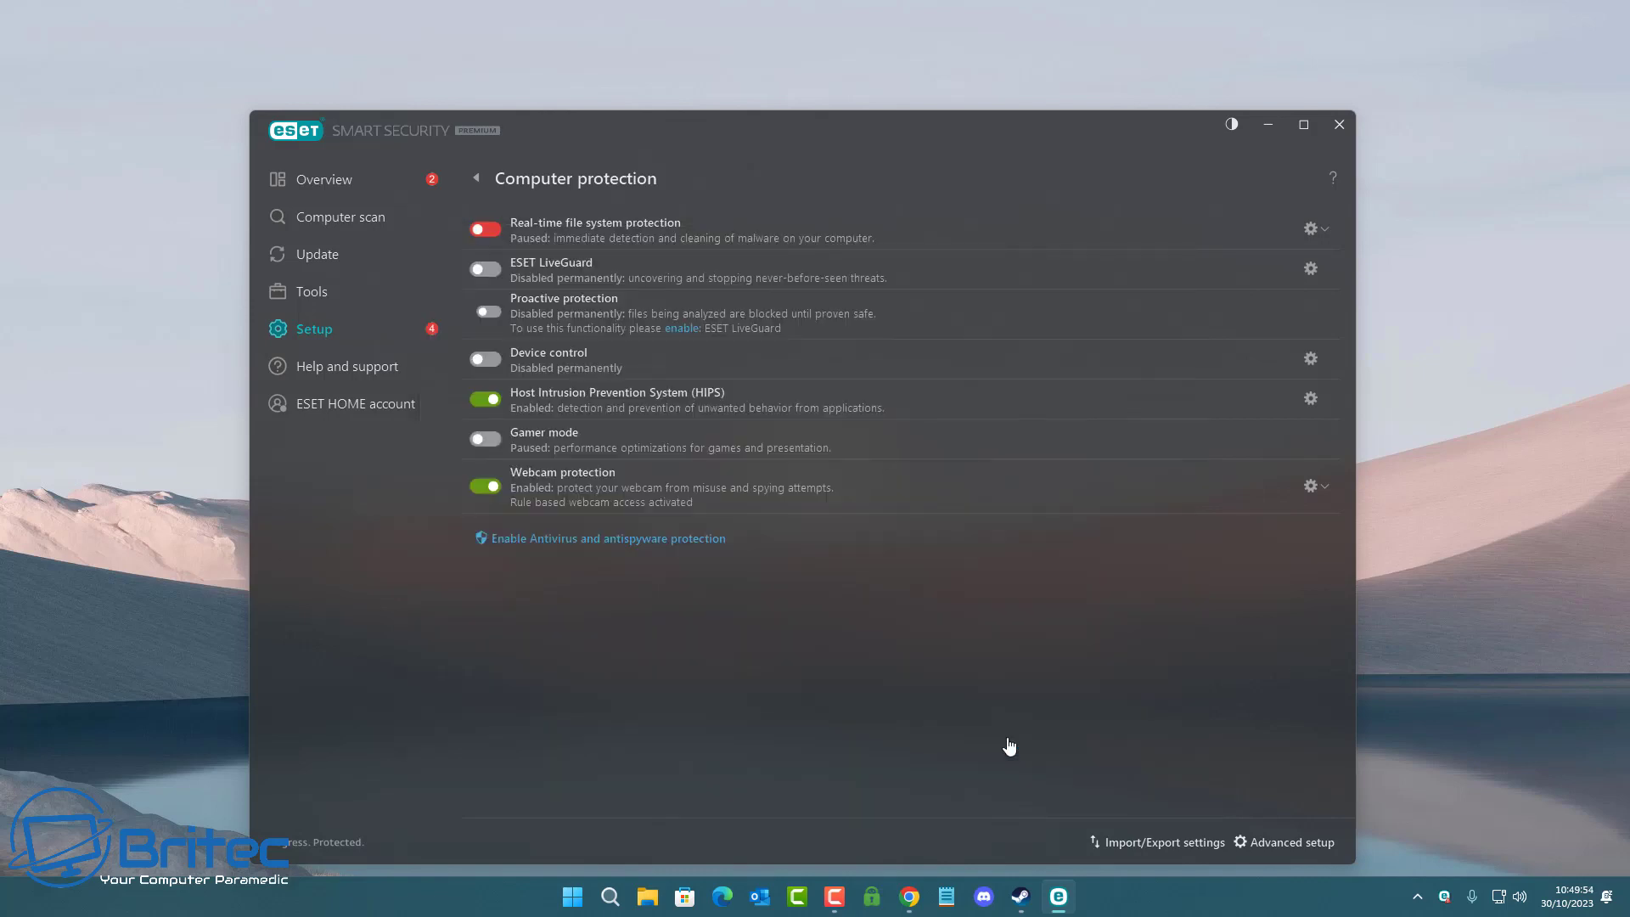
pyautogui.click(493, 400)
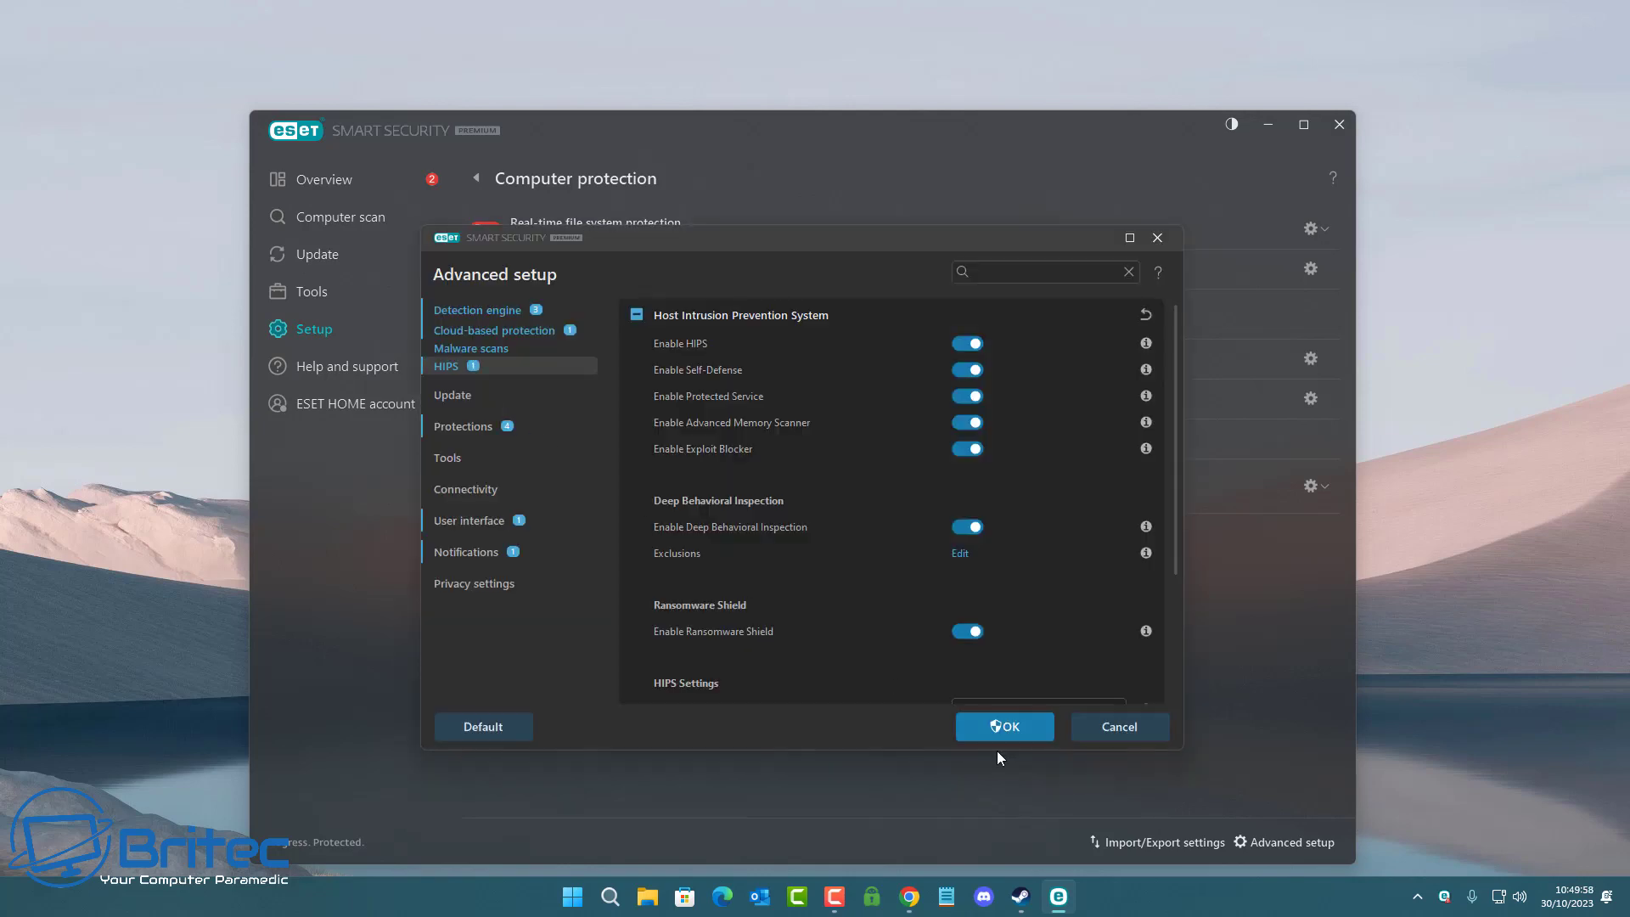
pyautogui.click(1000, 737)
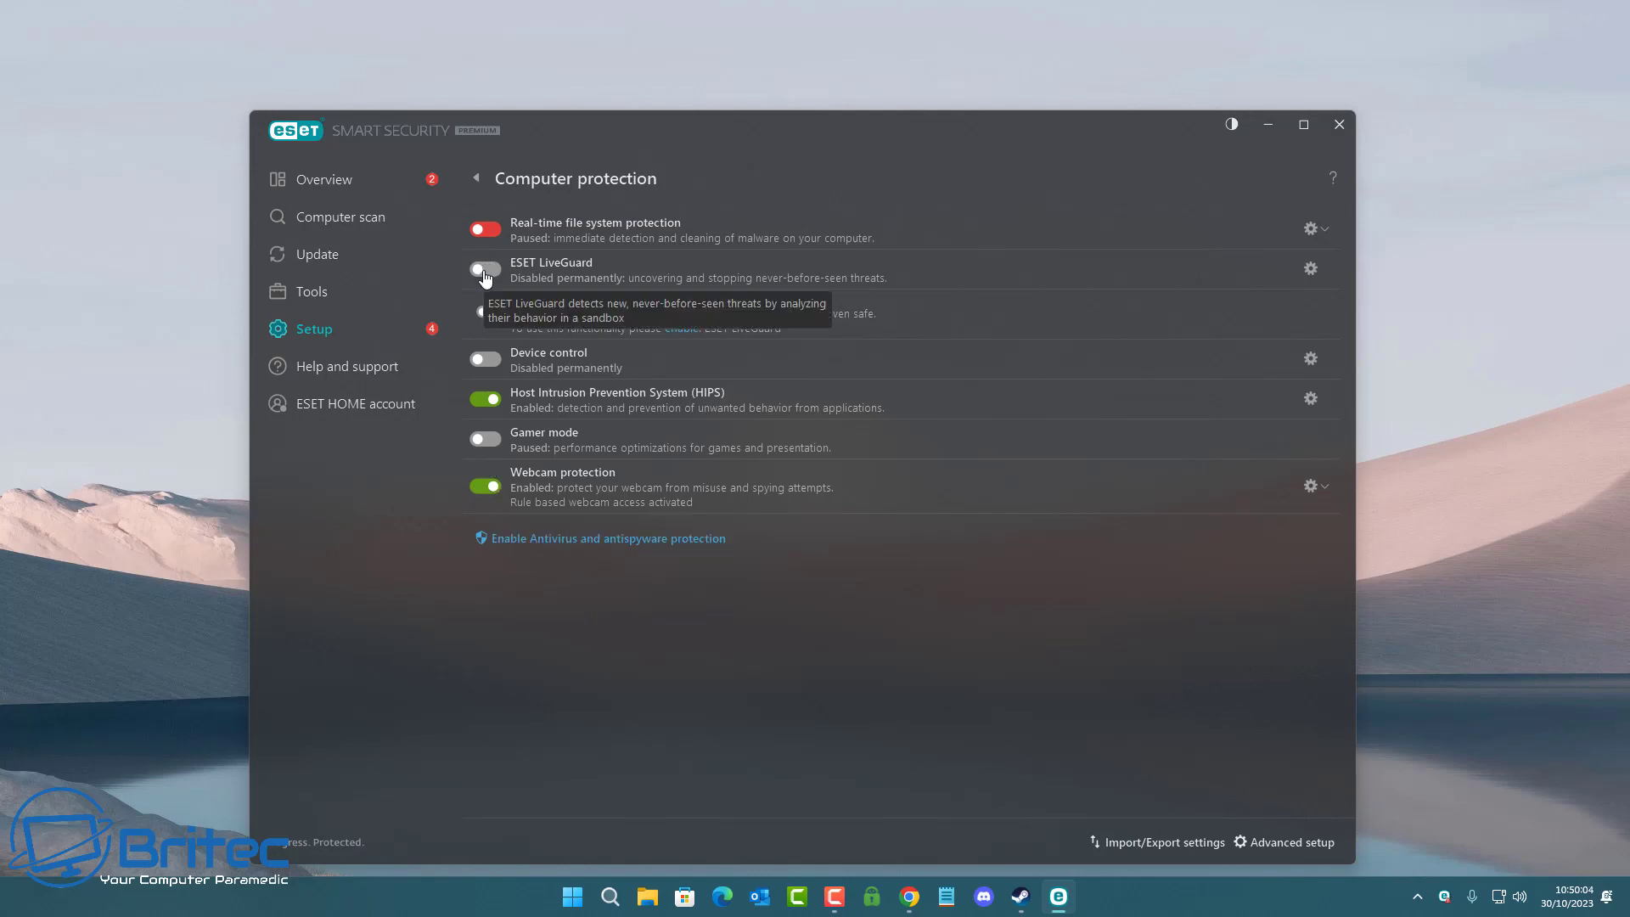
pyautogui.moveTo(550, 330)
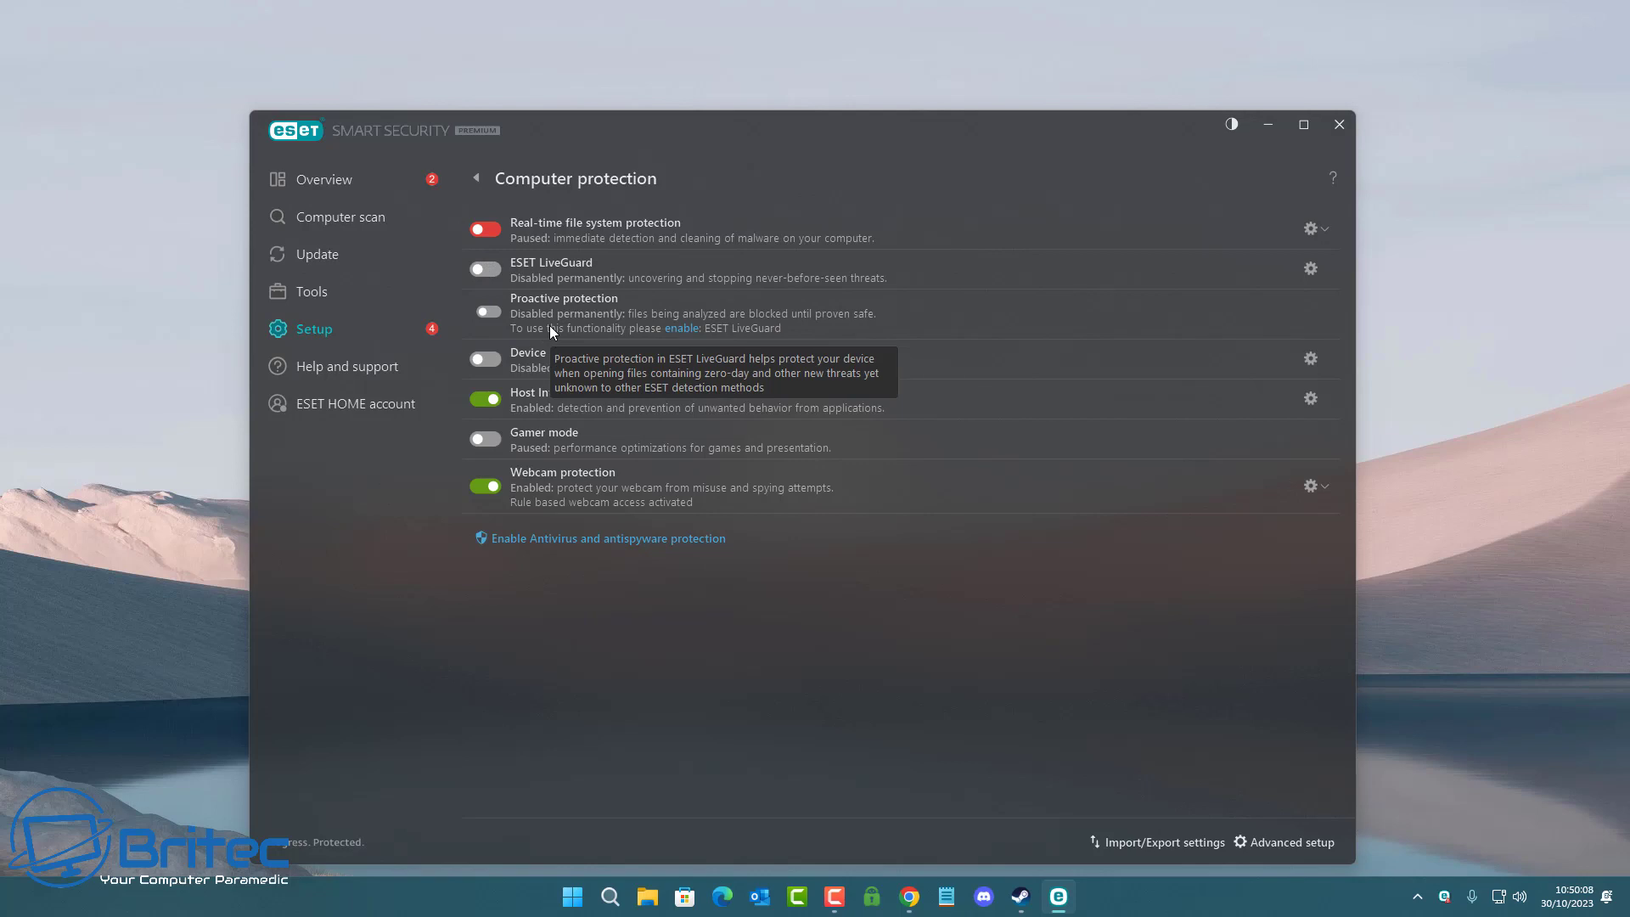
pyautogui.click(1266, 127)
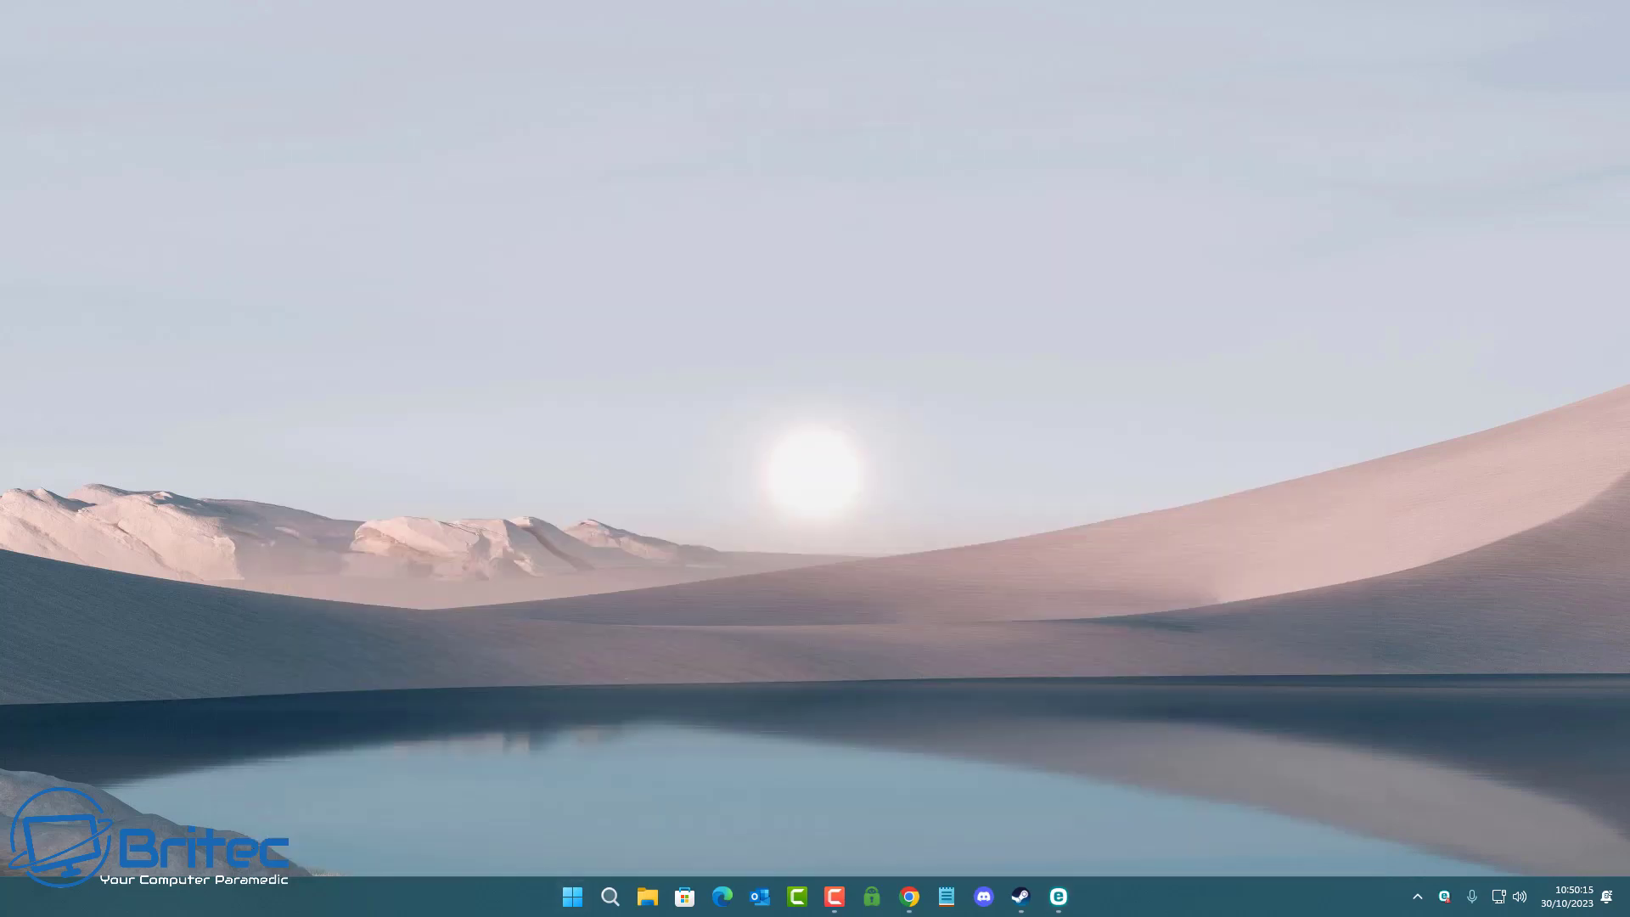
# Step: Check the virus and threat protection status and Microsoft Defender Antivirus options in Windows Security, and close the Windows Security and Settings windows
pyautogui.click(572, 896)
pyautogui.click(609, 470)
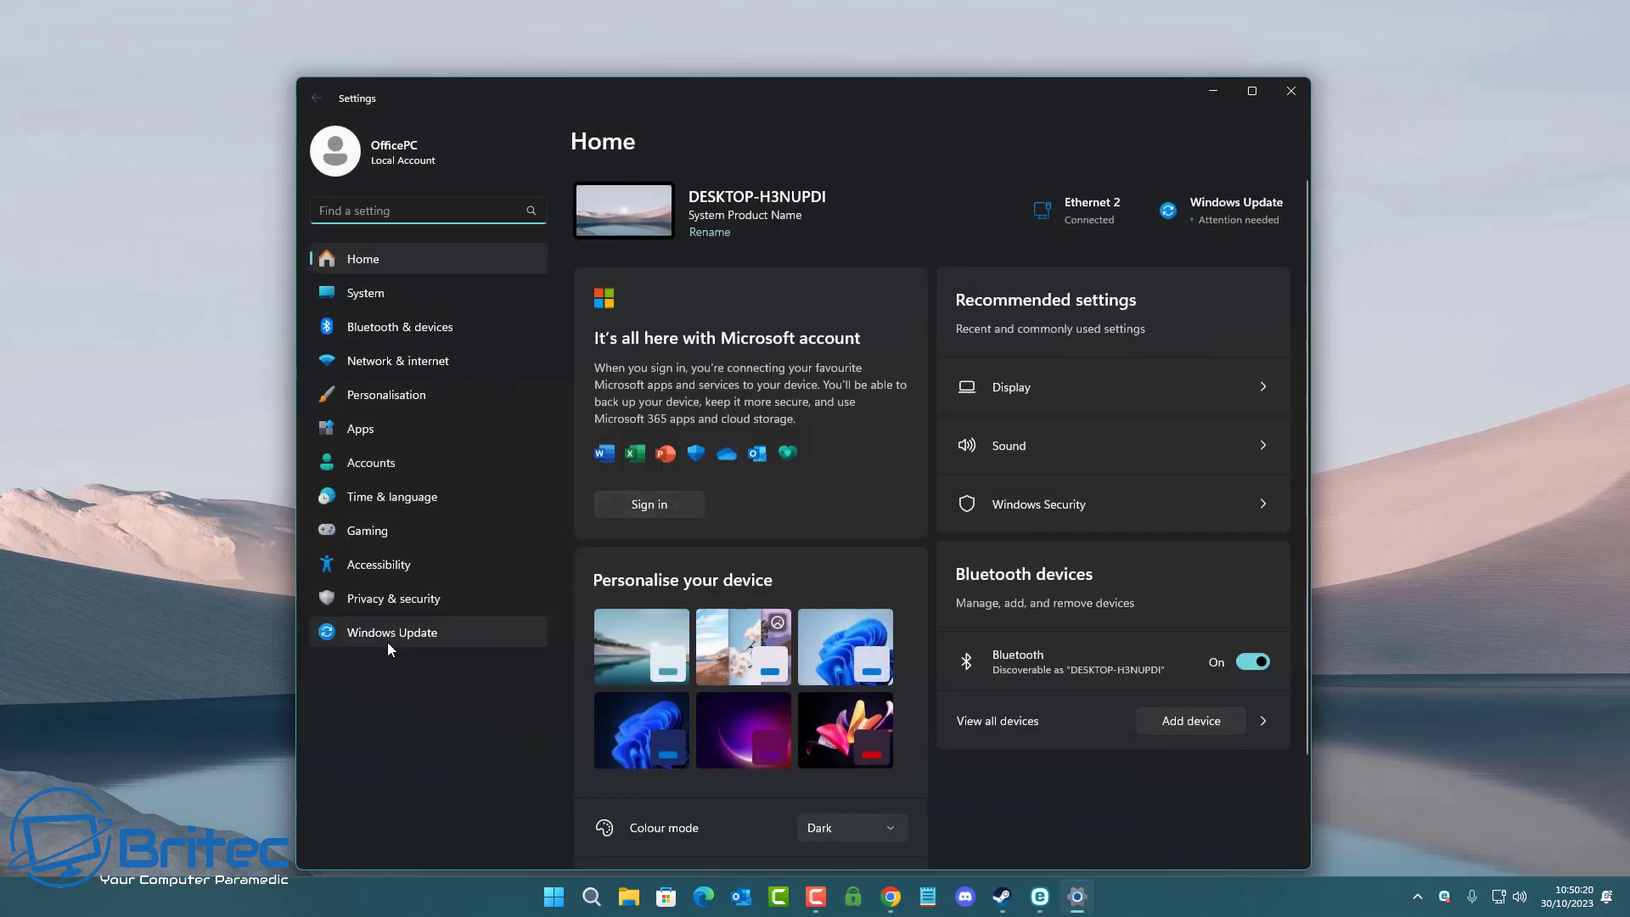
pyautogui.click(386, 598)
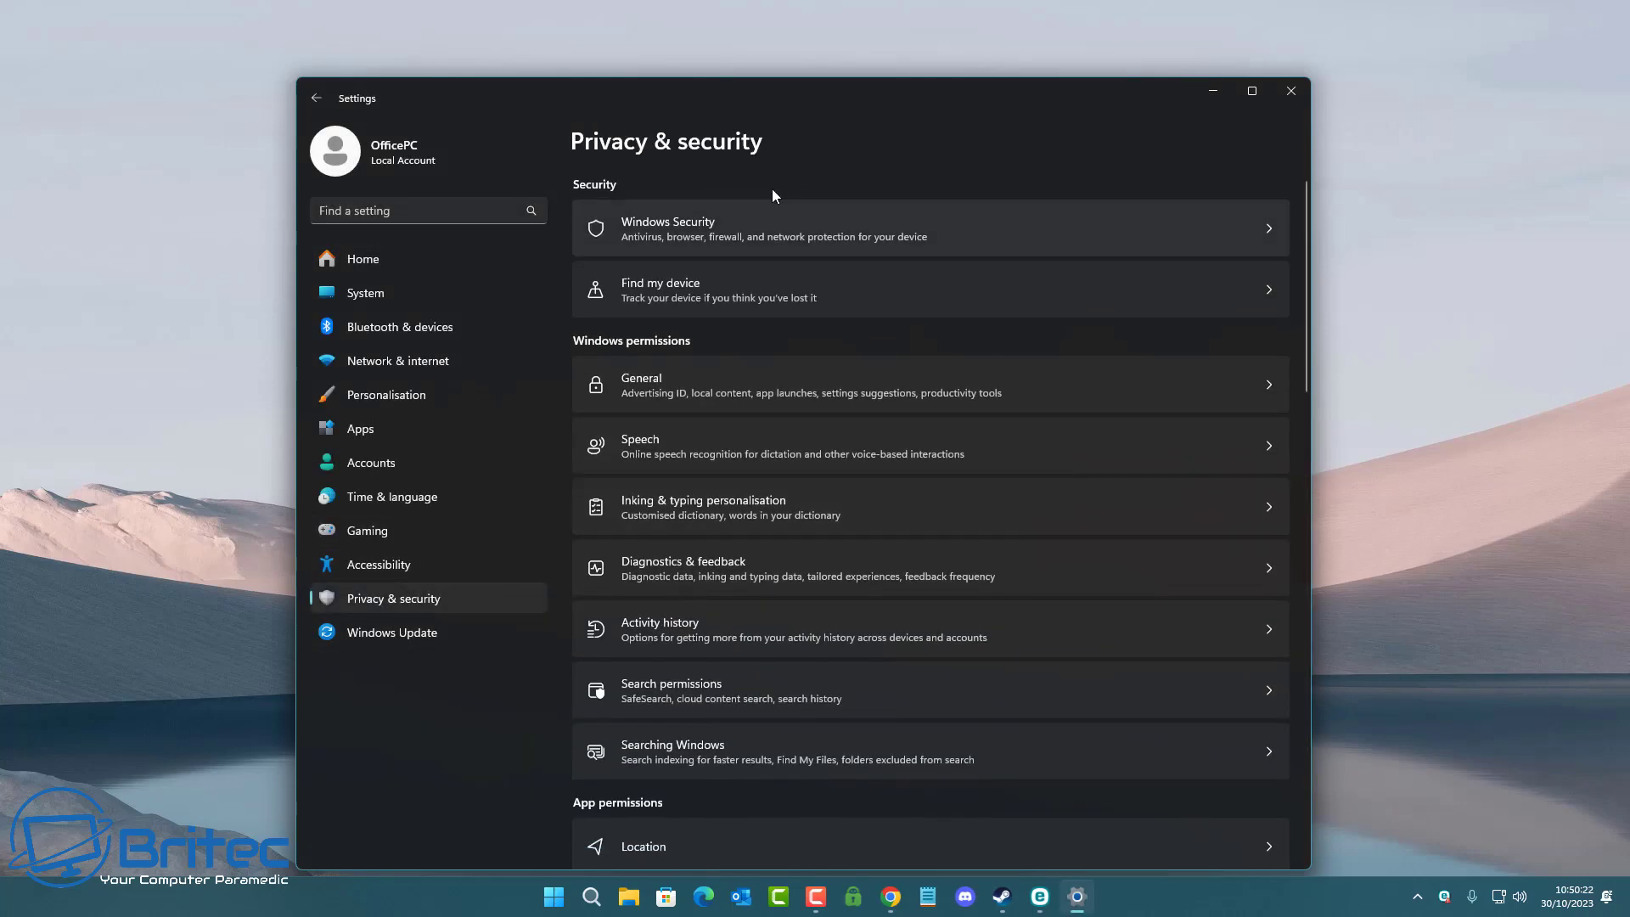
pyautogui.click(712, 227)
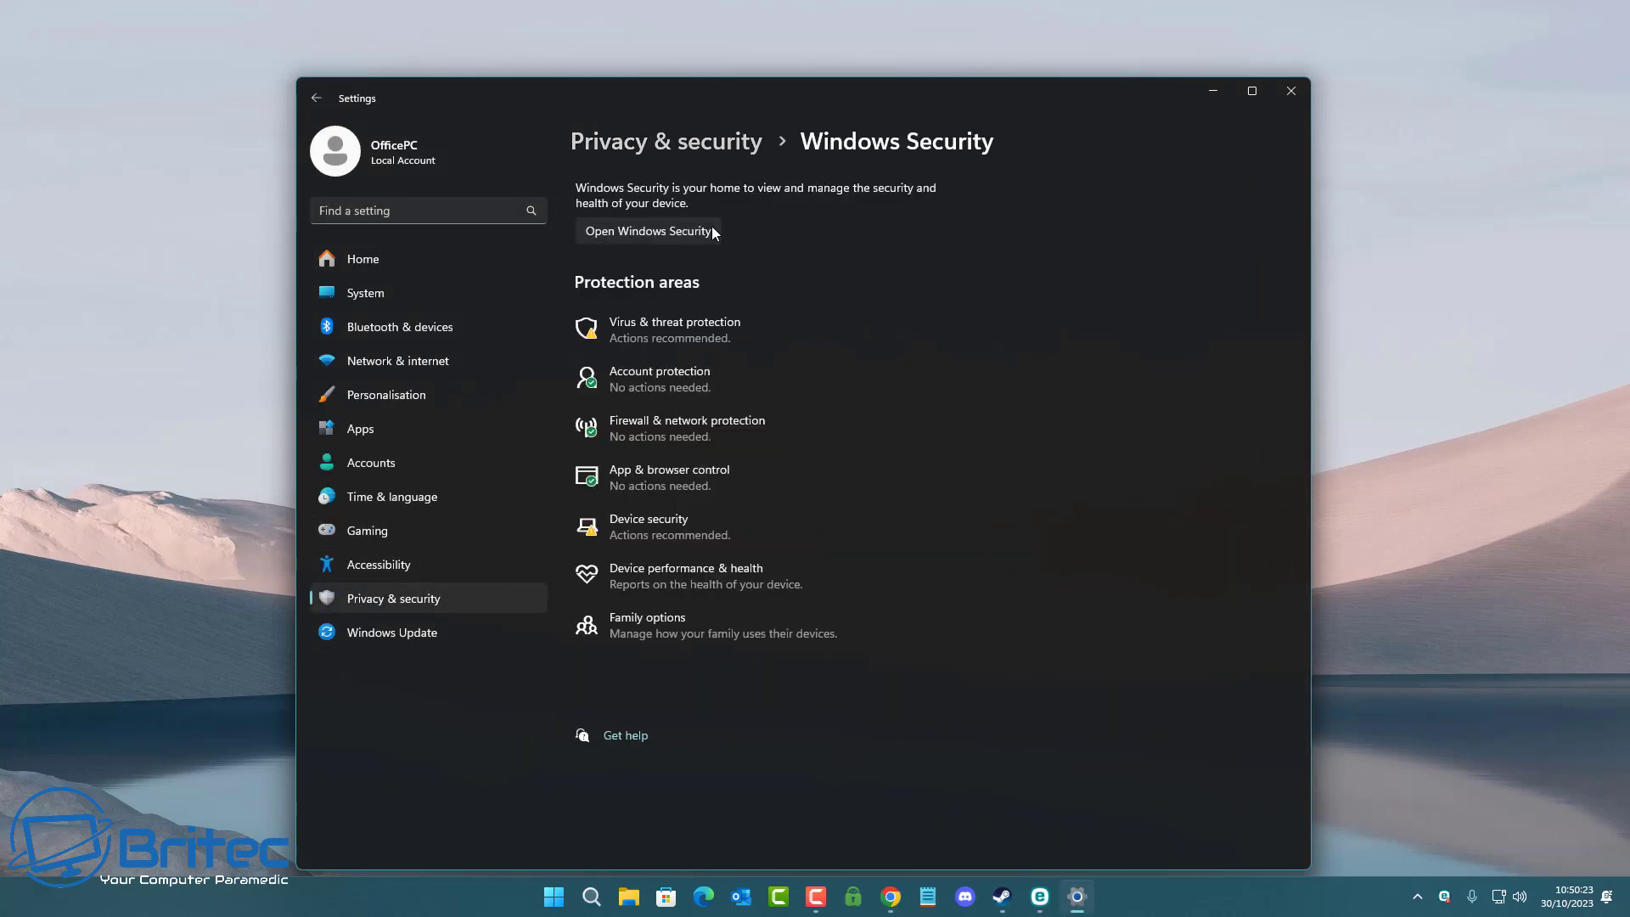
pyautogui.click(644, 233)
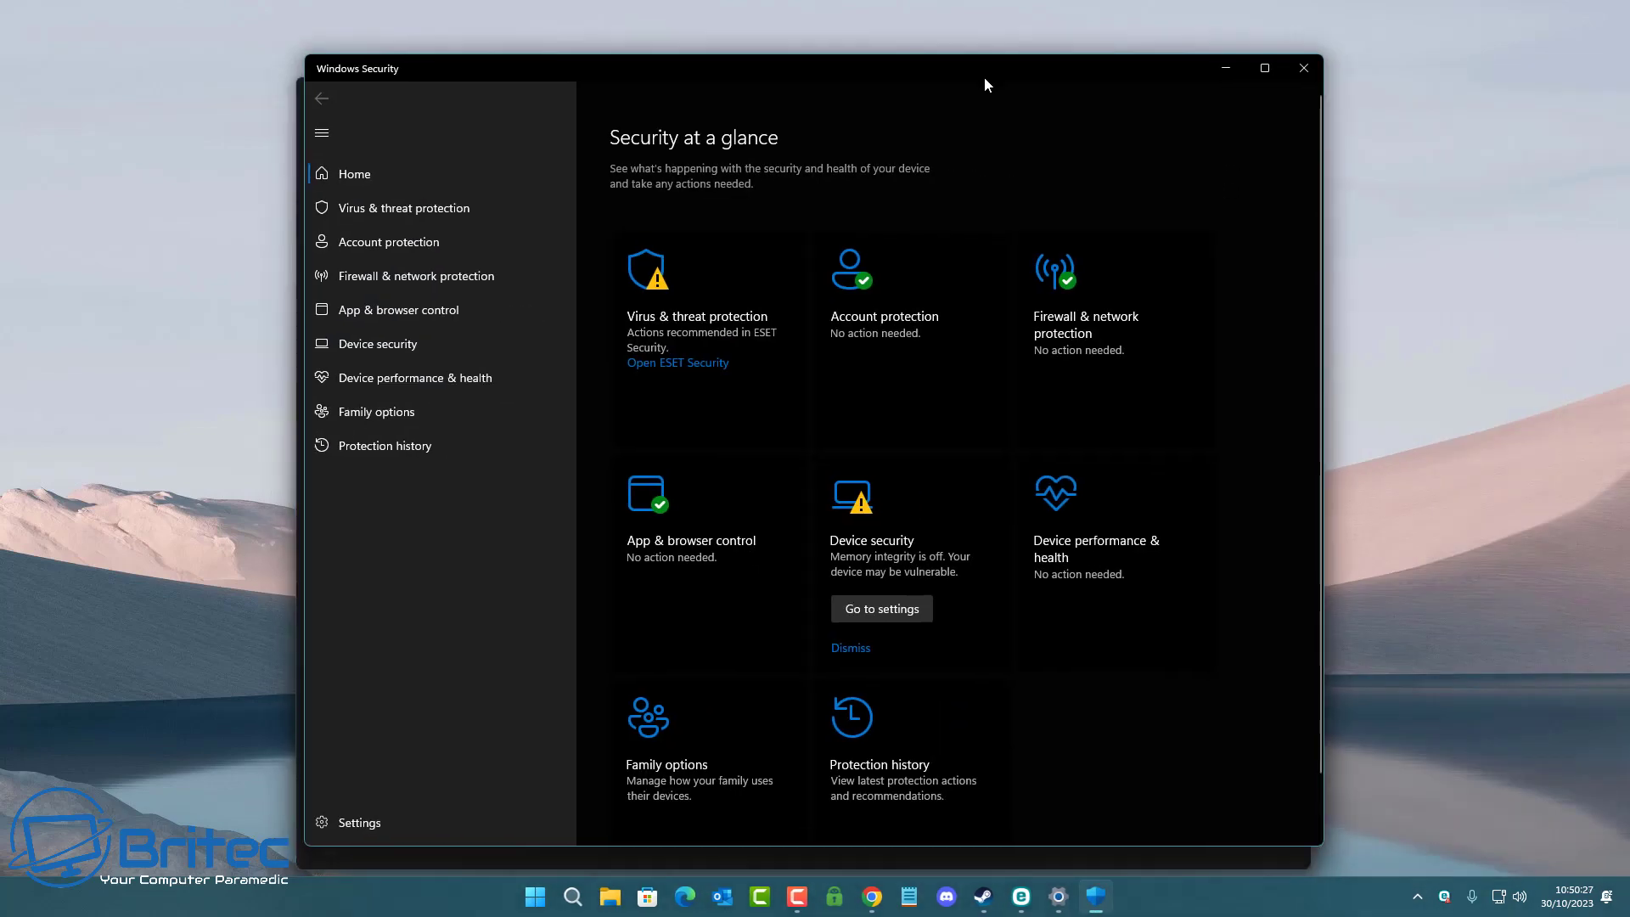
pyautogui.click(703, 333)
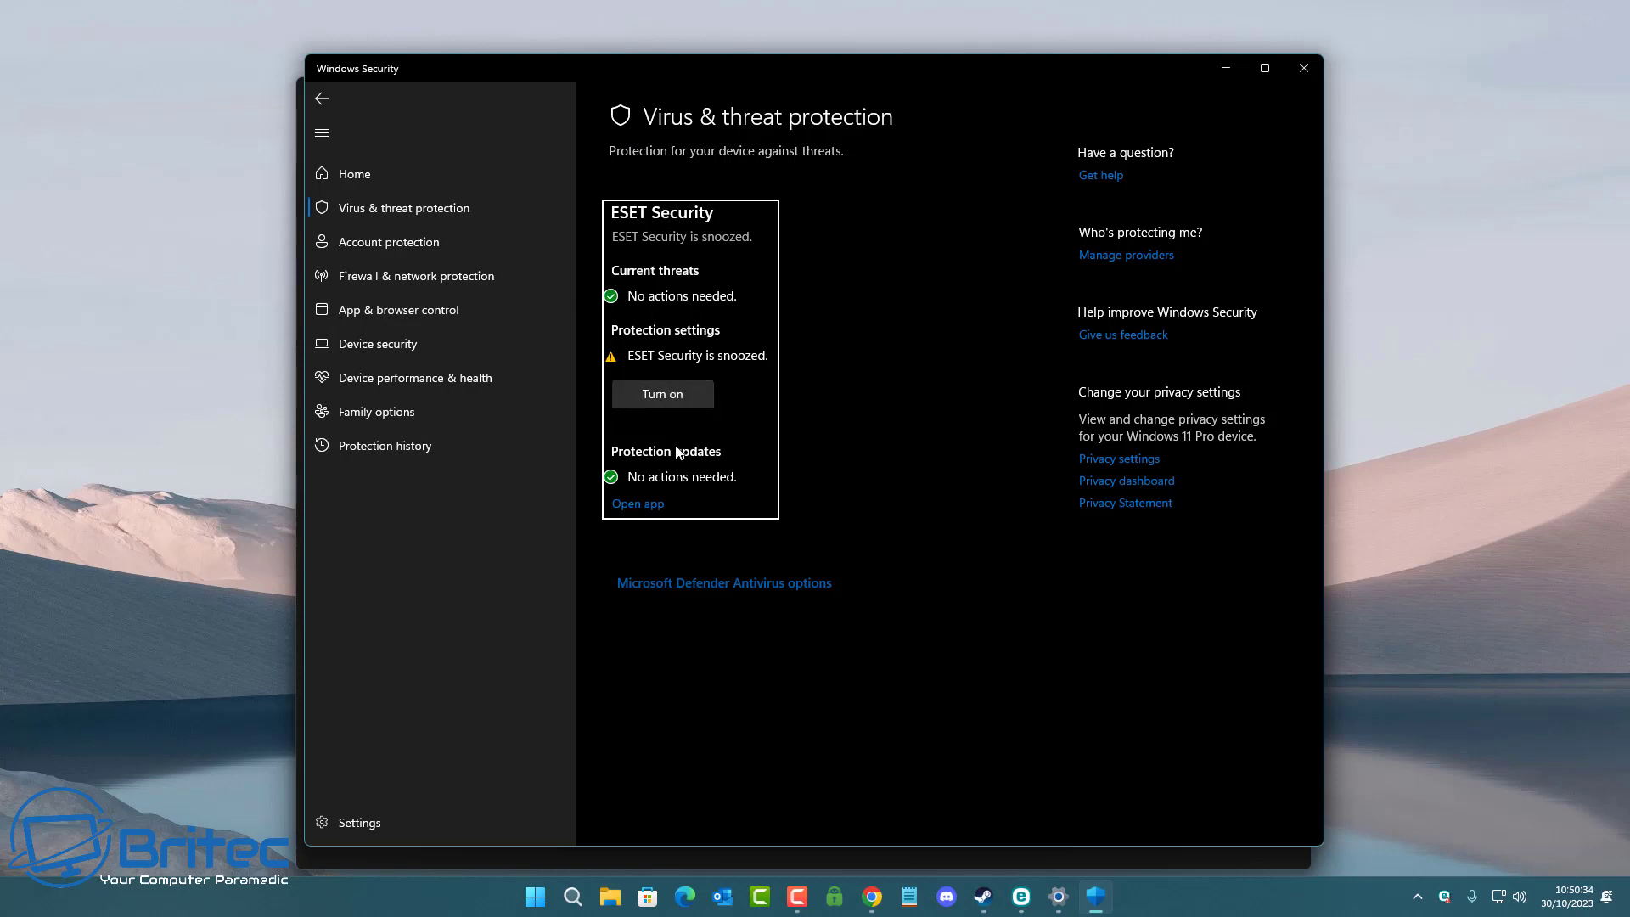
pyautogui.click(875, 583)
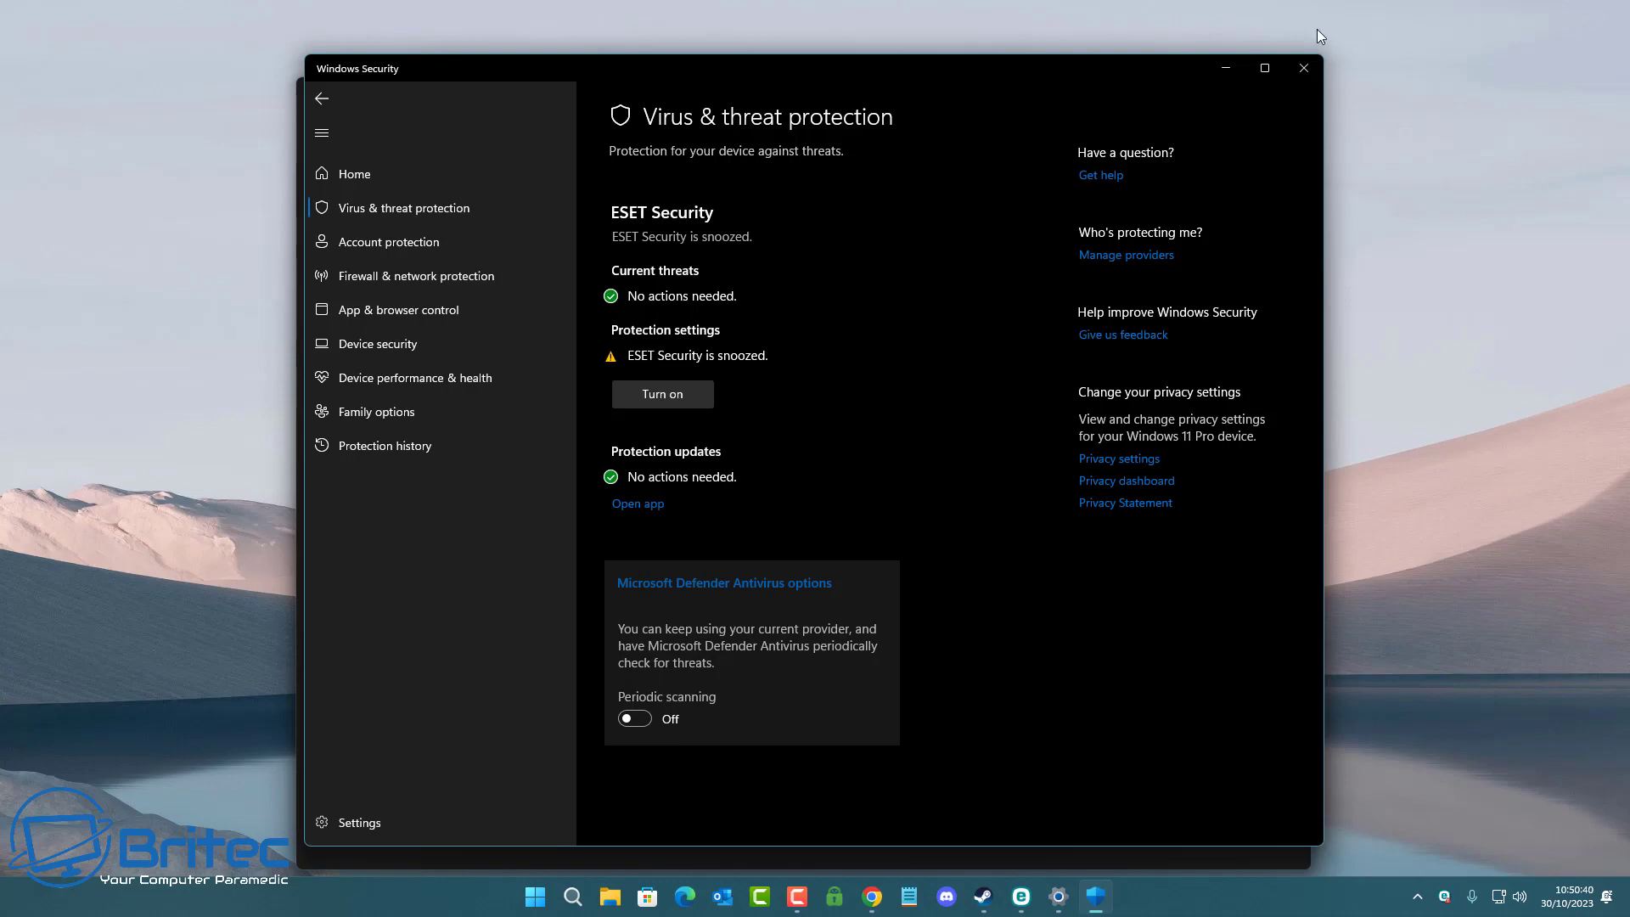
pyautogui.click(1302, 68)
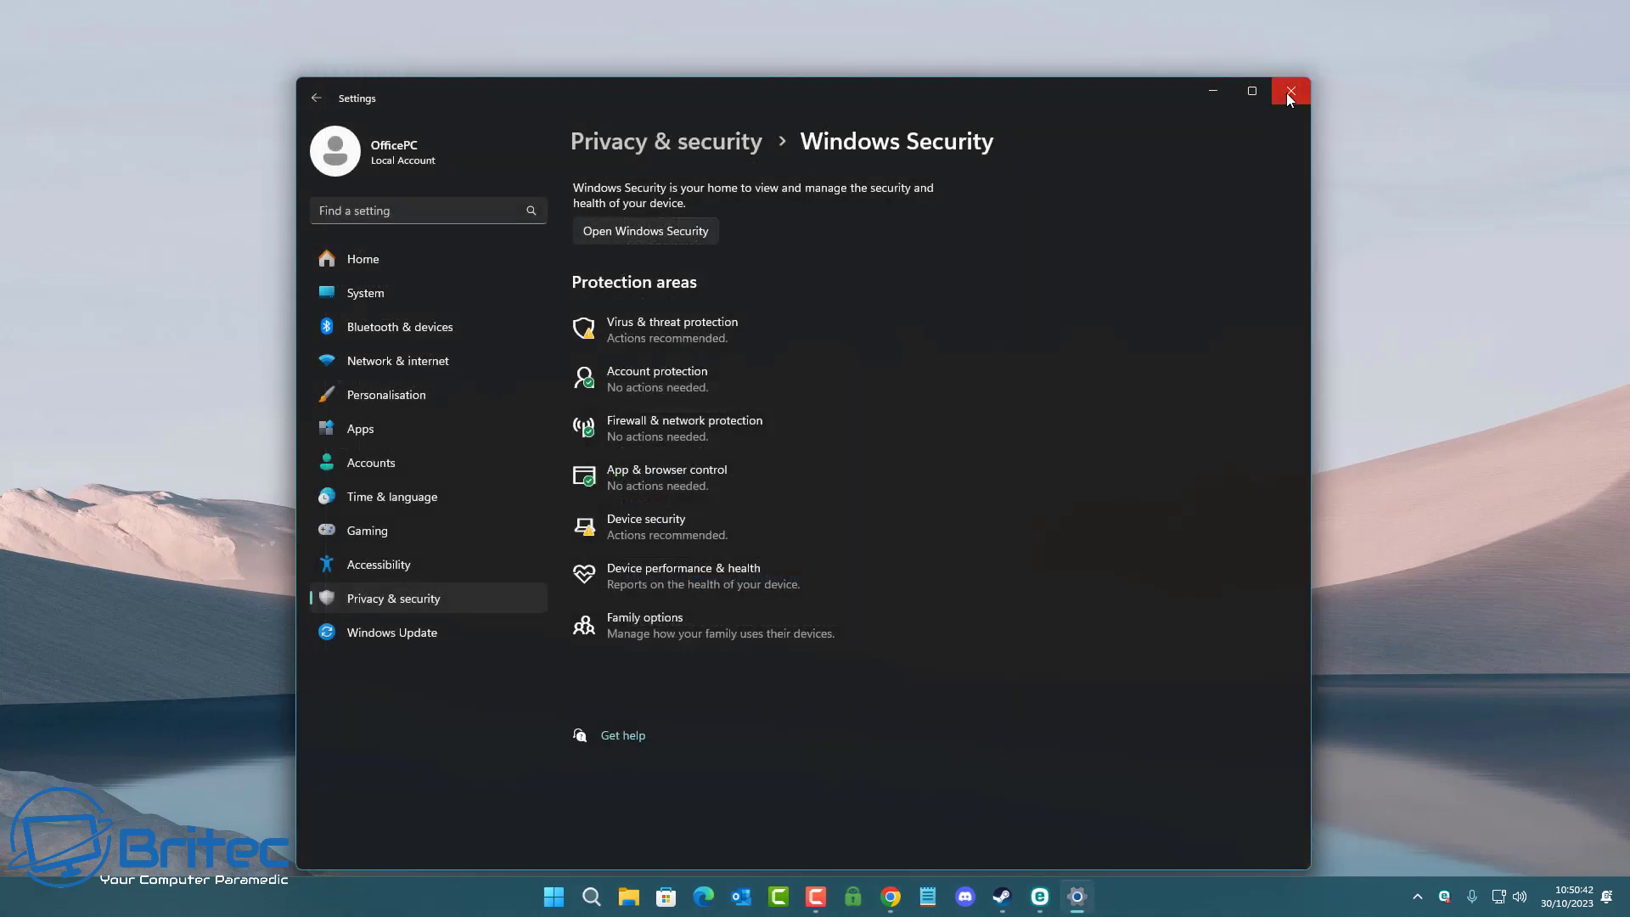
pyautogui.click(1289, 92)
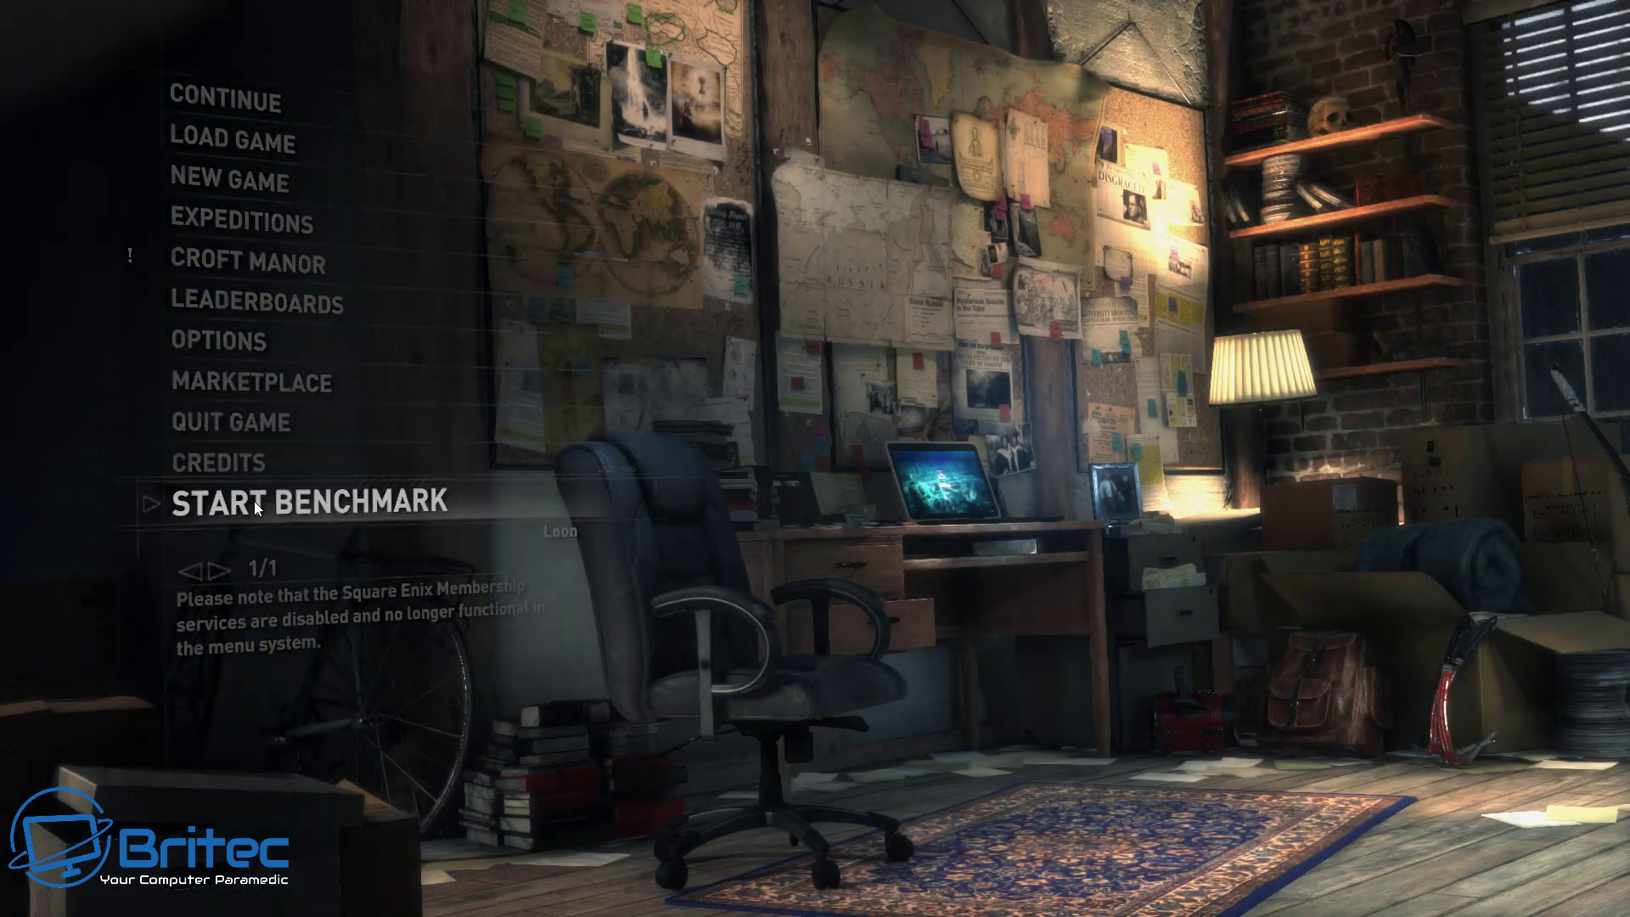
# Step: Start the built-in benchmark from the Rise of the Tomb Raider main menu
pyautogui.click(253, 501)
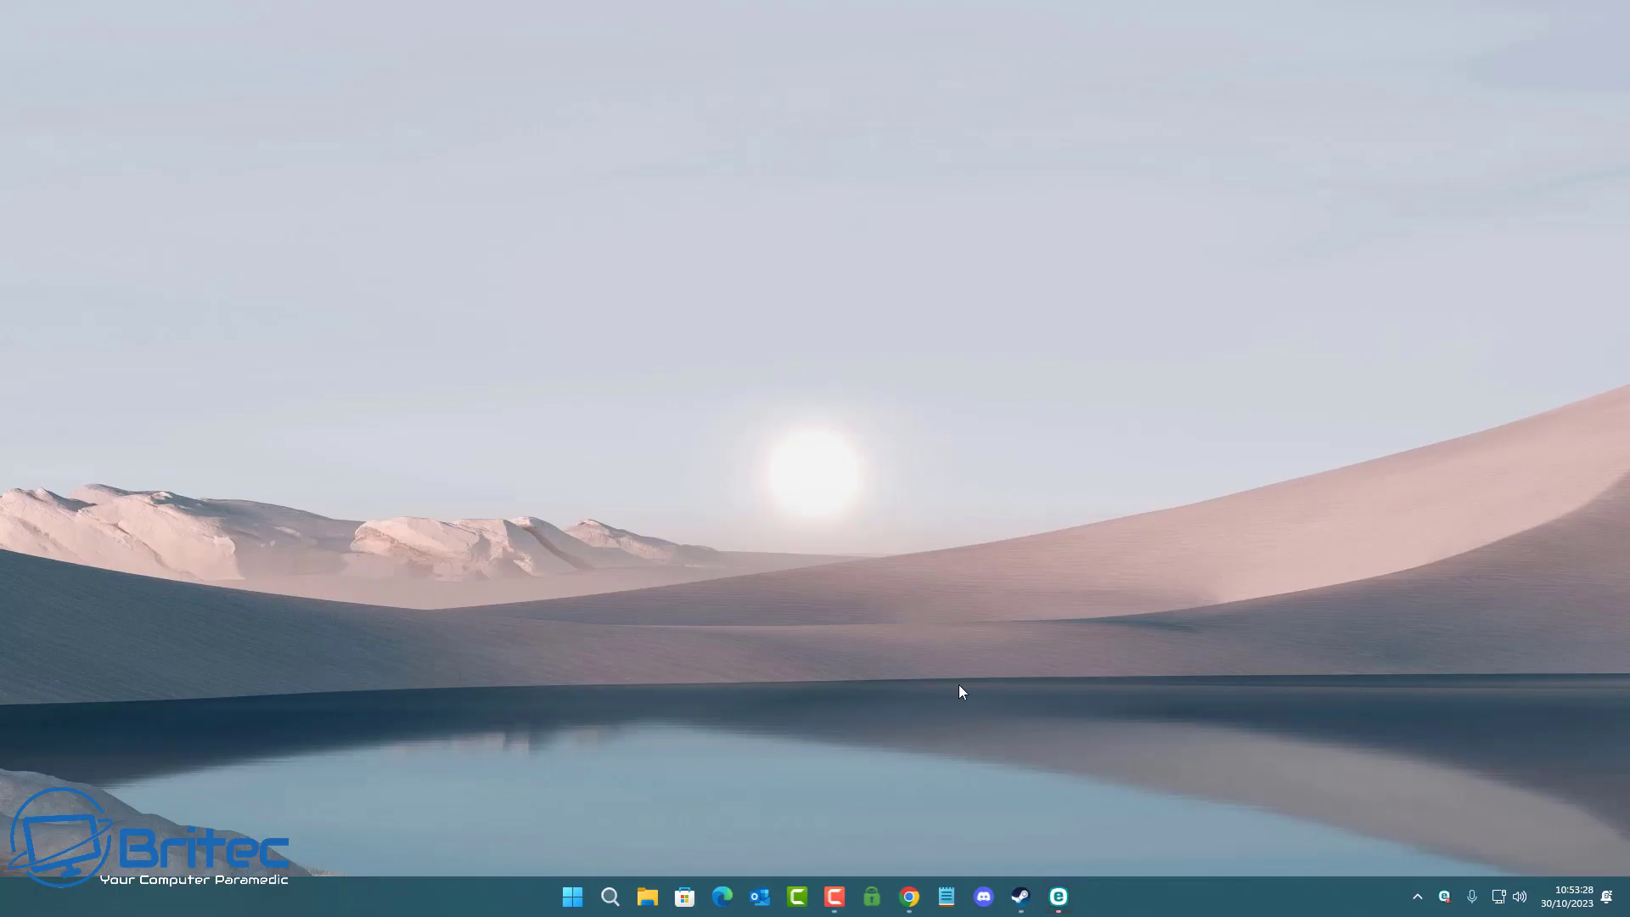
# Step: Restore the ESET window, examine the security overview and setup categories, and close it
pyautogui.click(1061, 902)
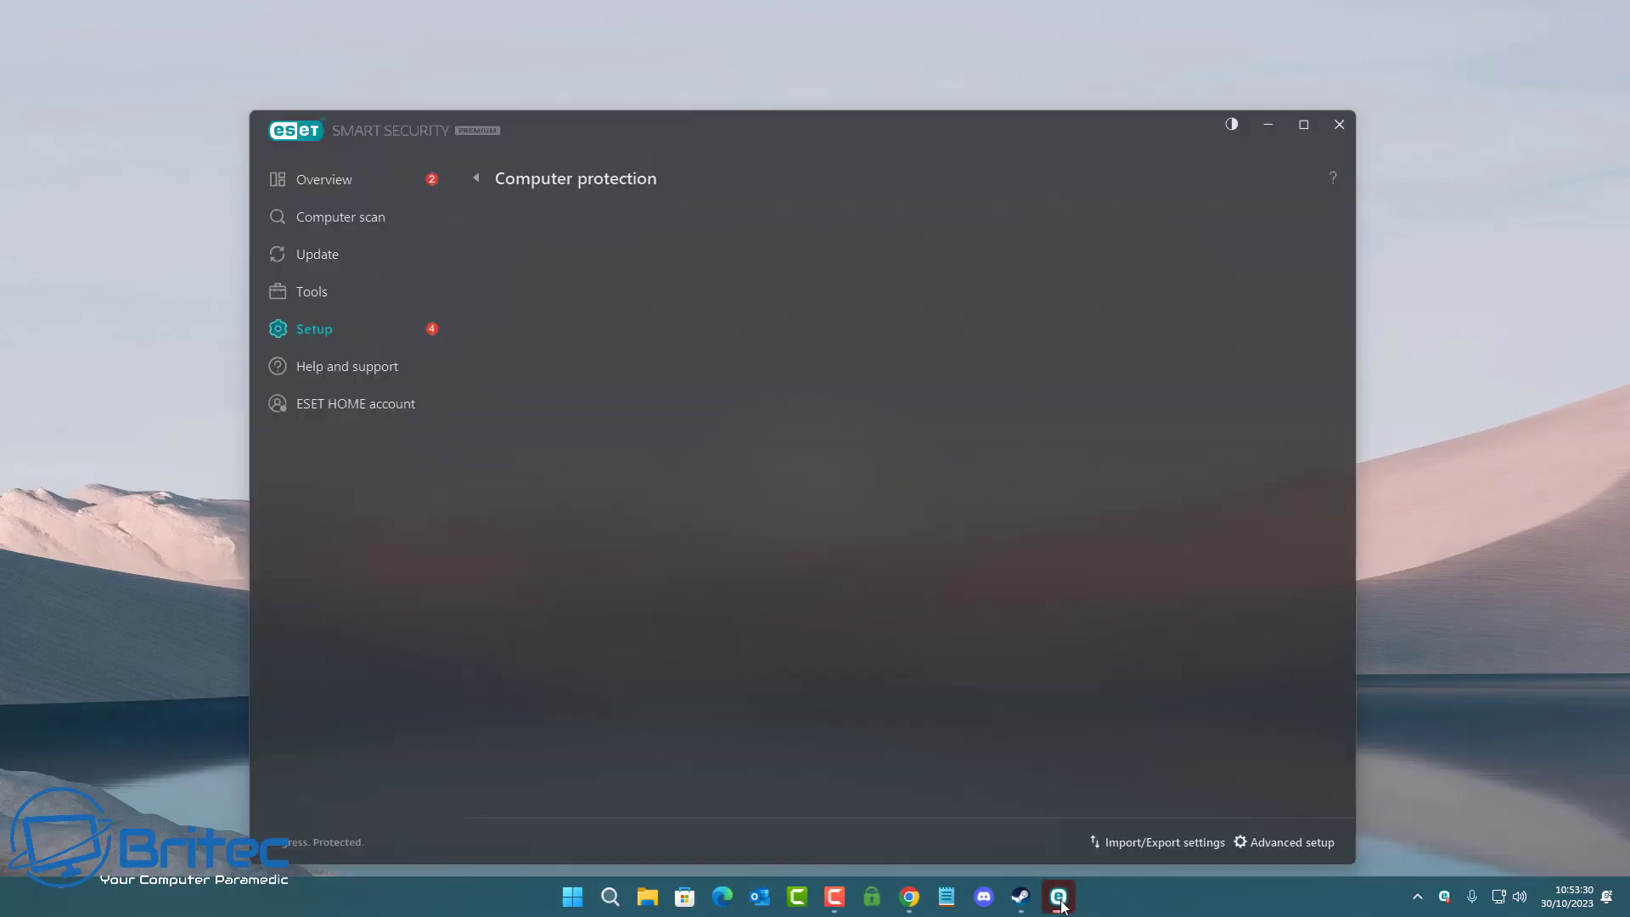
pyautogui.click(346, 181)
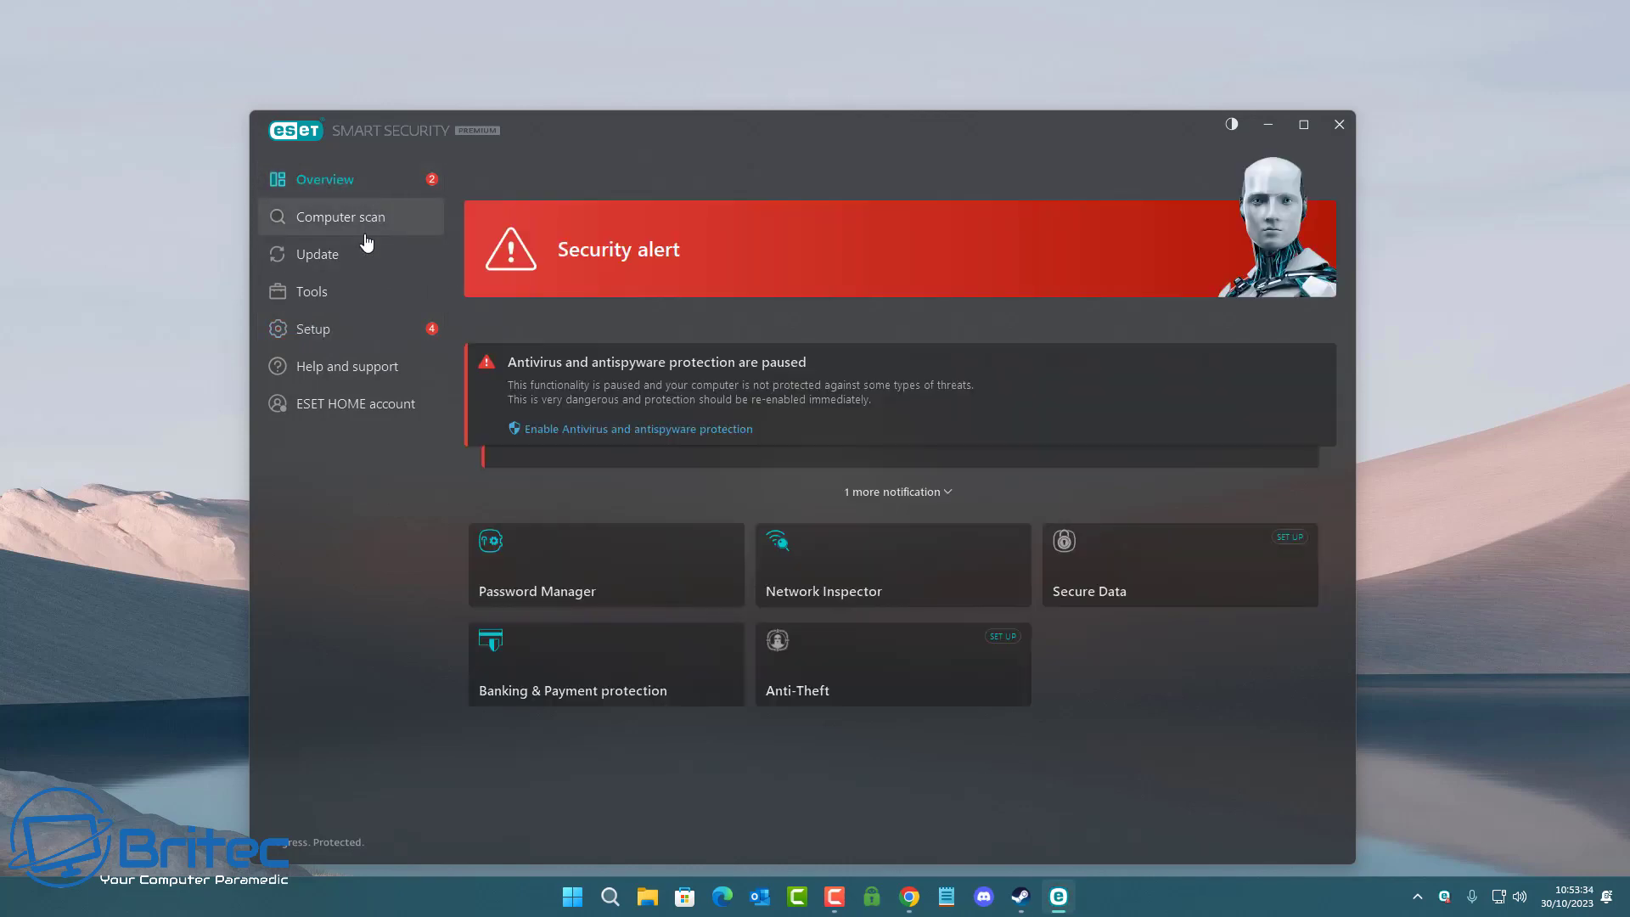
pyautogui.click(348, 330)
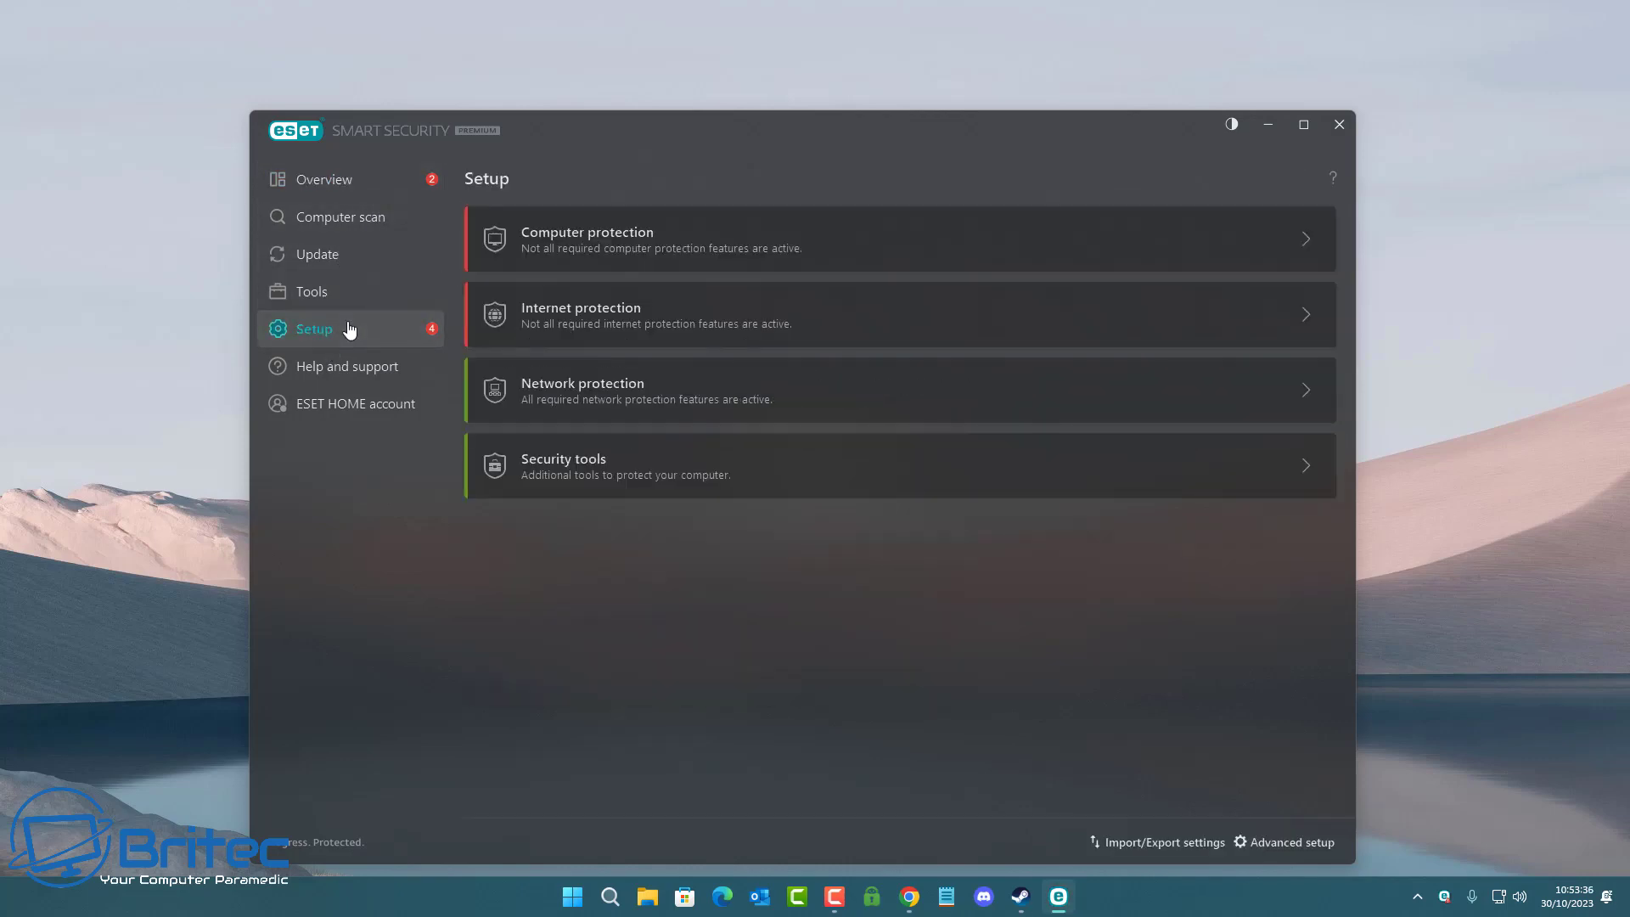
pyautogui.click(1339, 124)
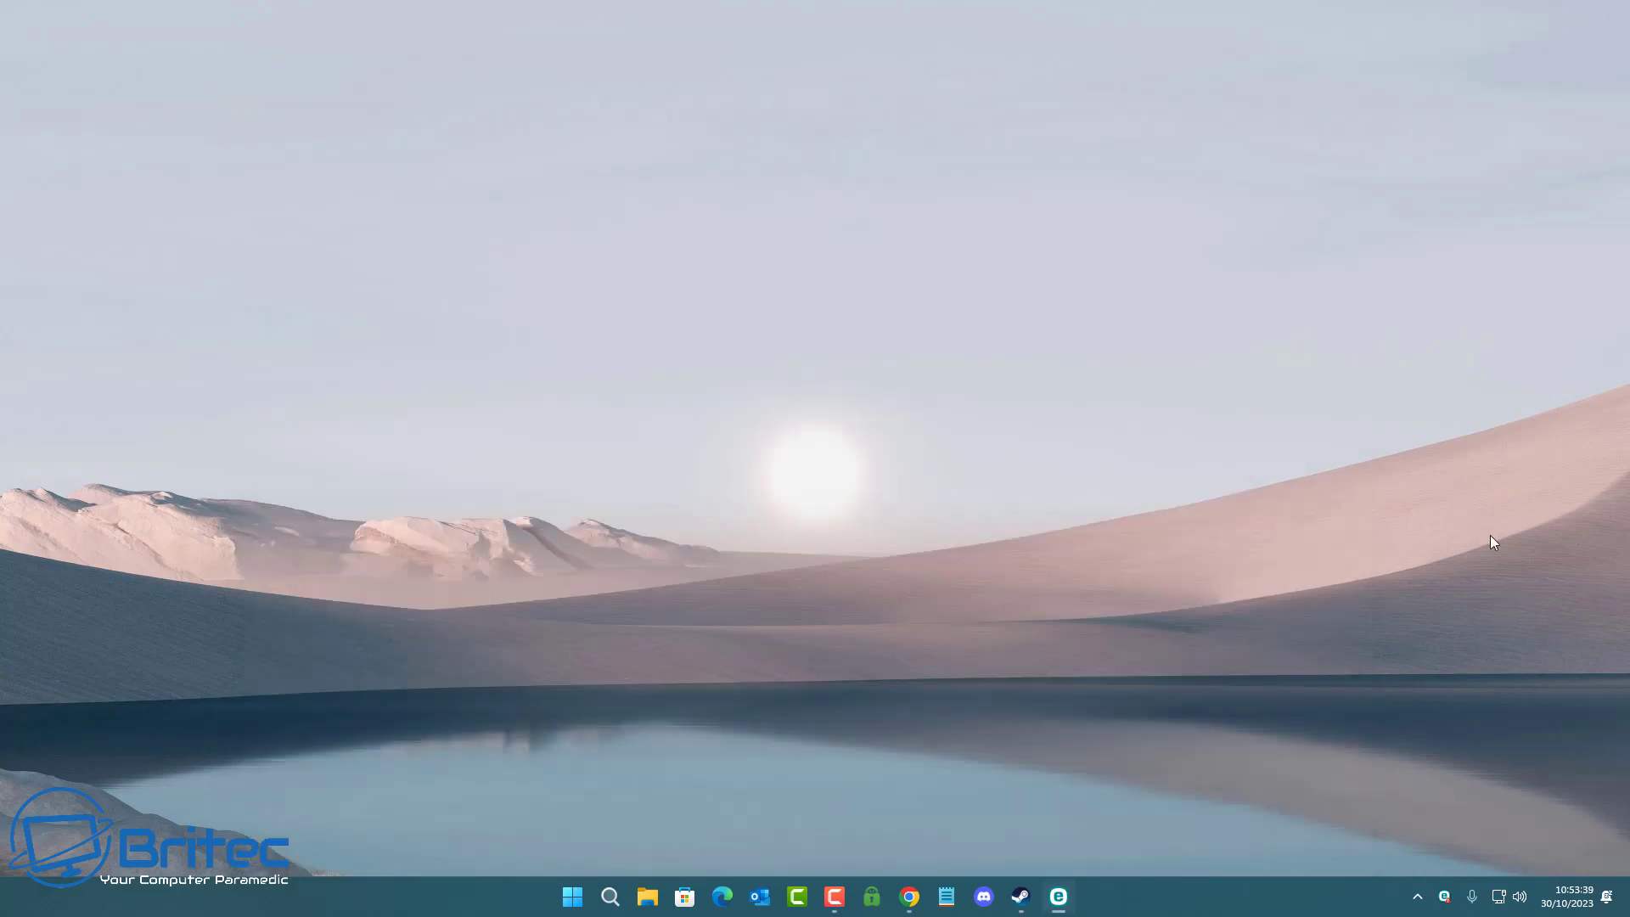
# Step: Re-enable ESET's antivirus protection and turn ESET LiveGuard back on
pyautogui.rightClick(1444, 897)
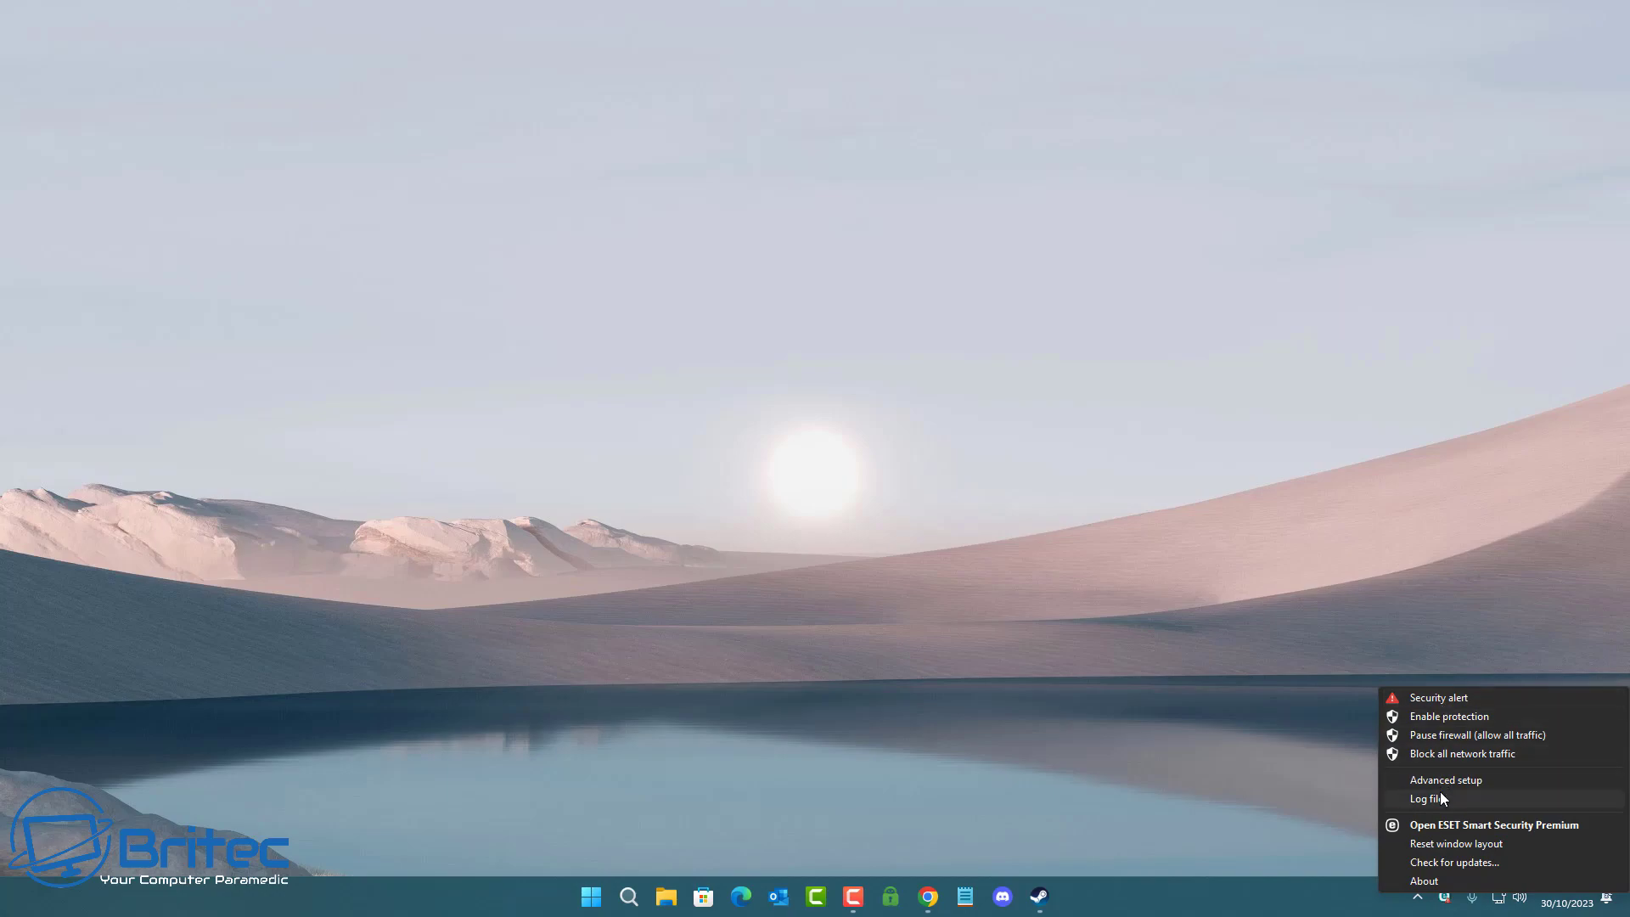
pyautogui.click(1444, 717)
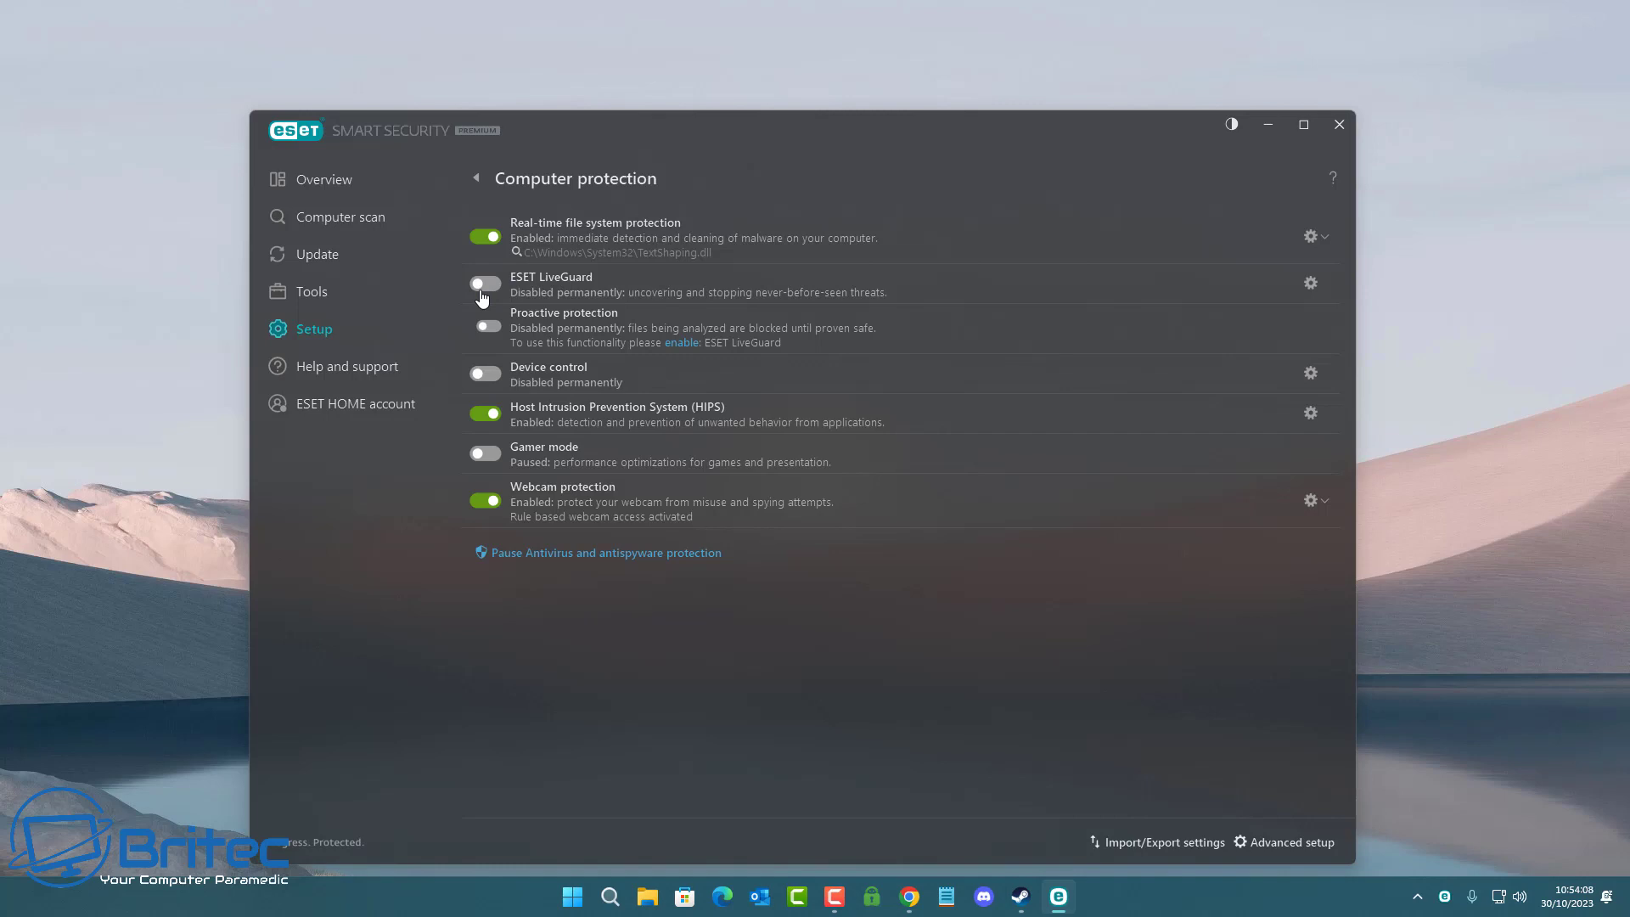
pyautogui.click(484, 285)
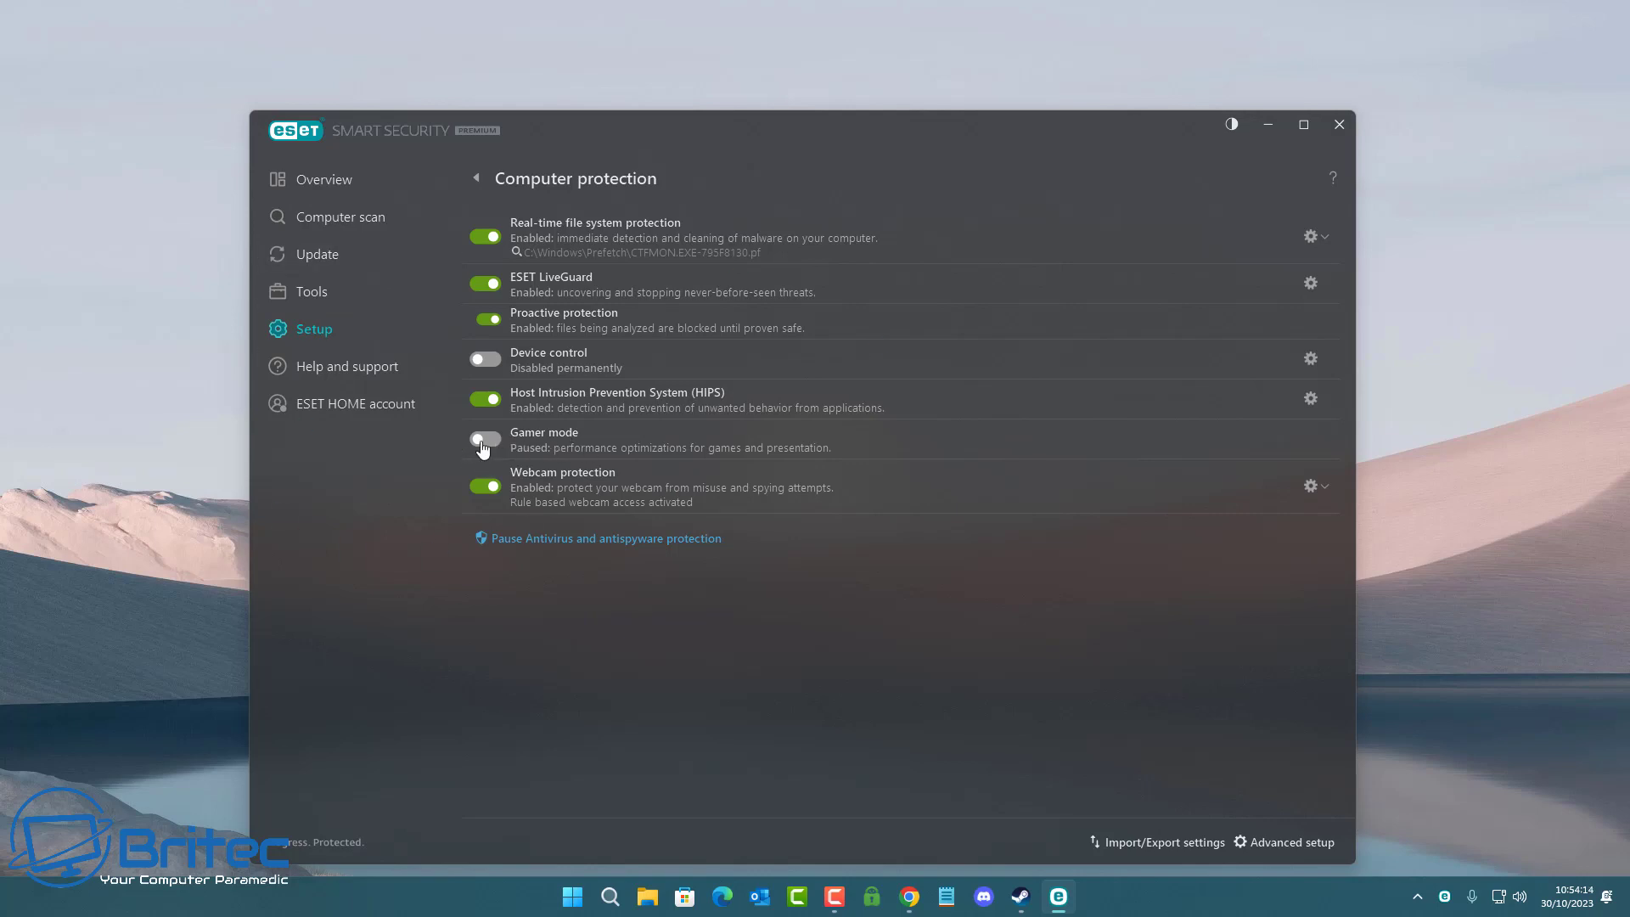
# Step: Turn on Gamer mode in ESET's computer protection settings and close the window
pyautogui.moveTo(537, 445)
pyautogui.click(493, 450)
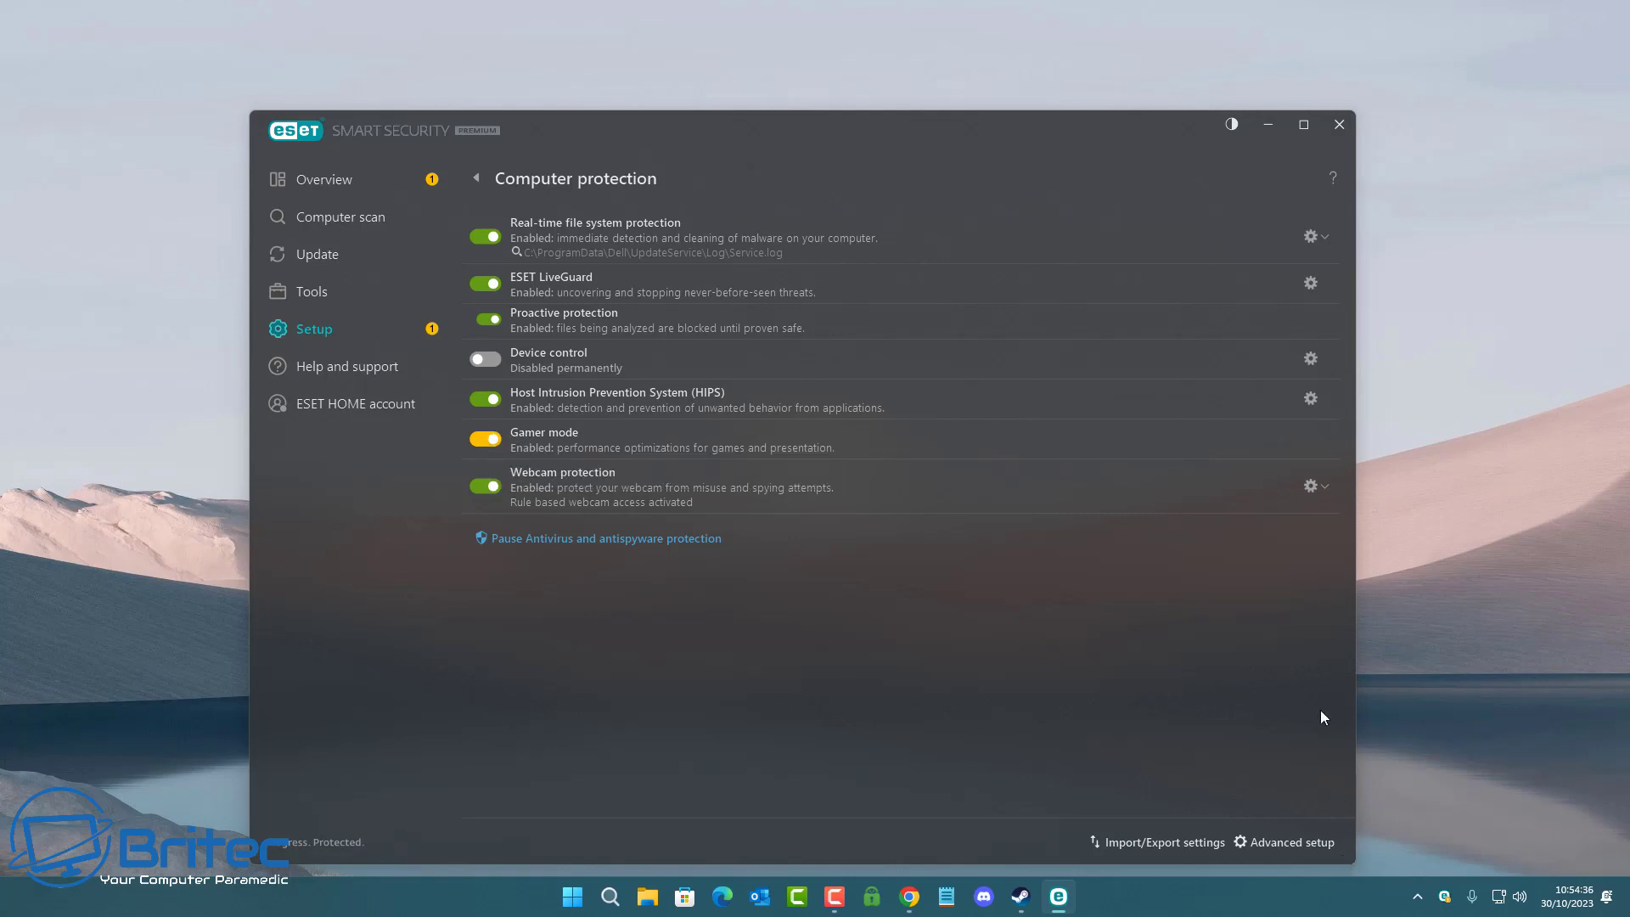
pyautogui.click(1338, 128)
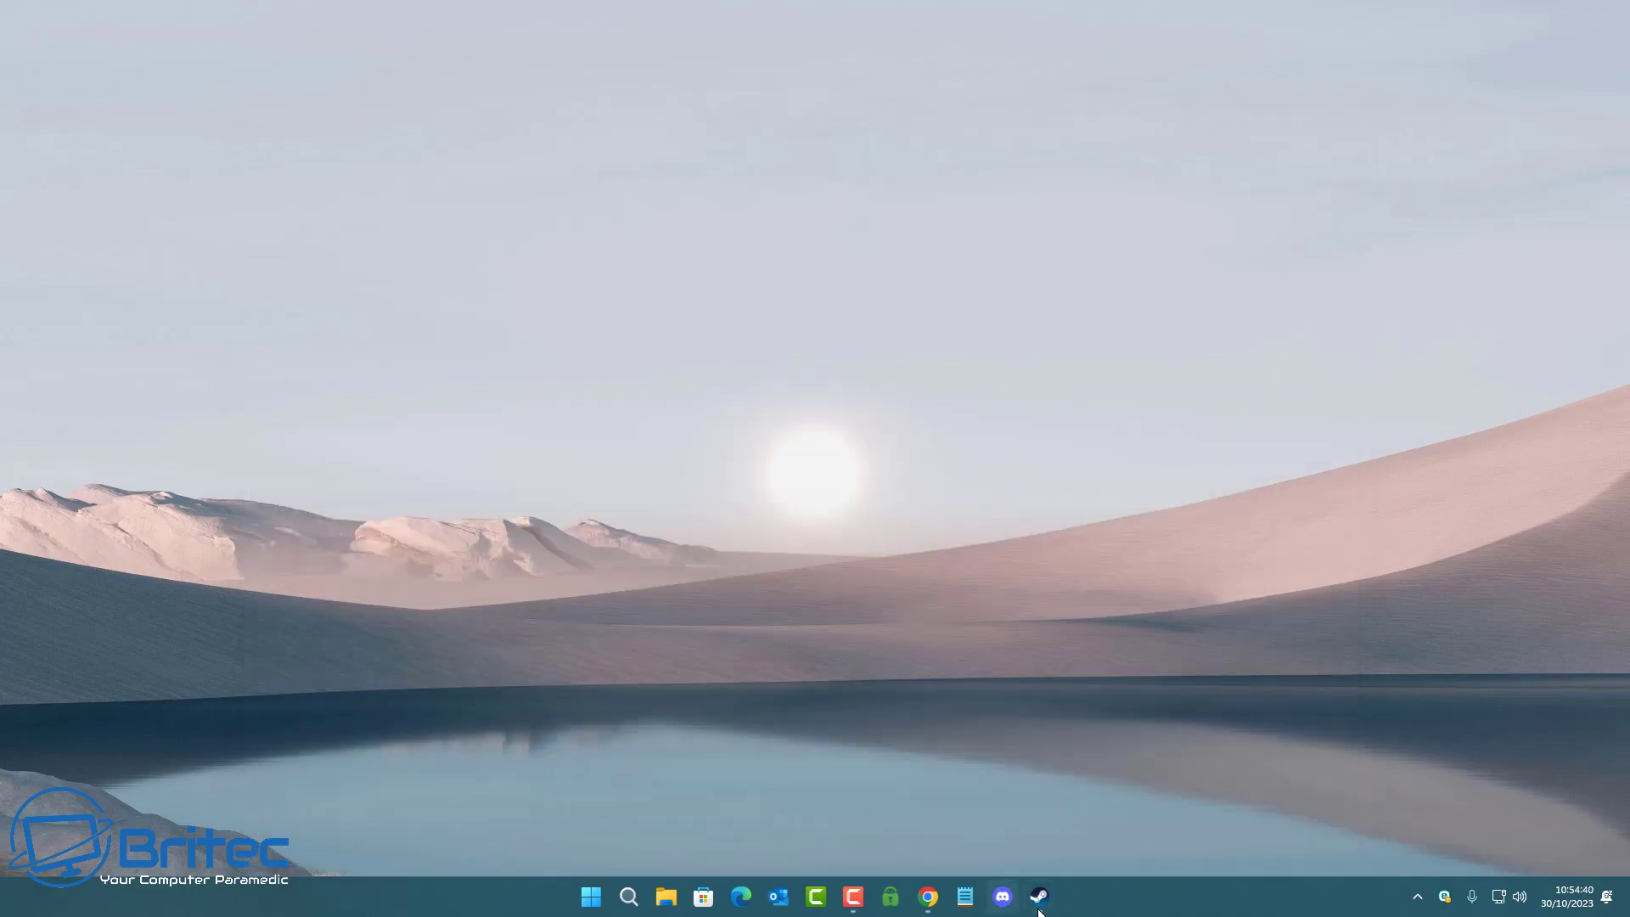